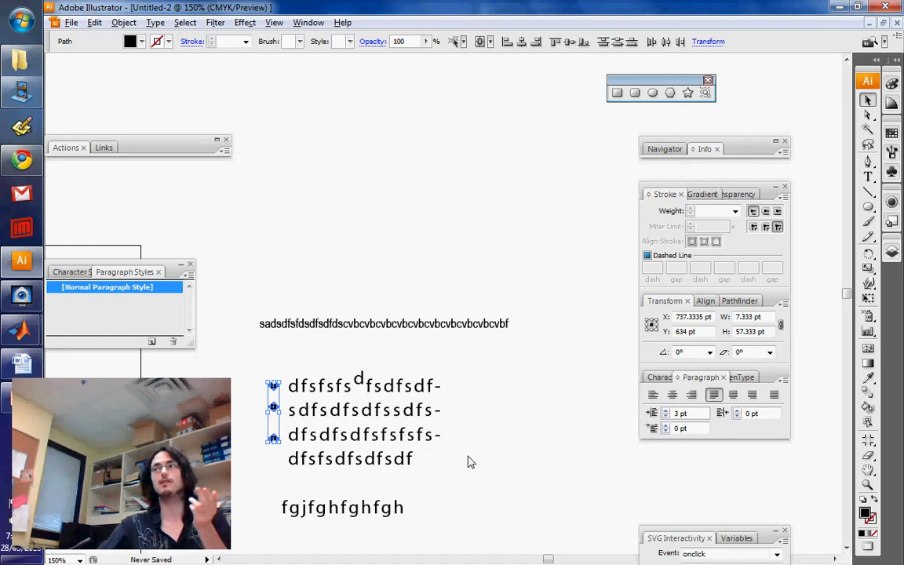
Step: Search Windows for "cha" and switch to the Character Map utility
left_click(16, 12)
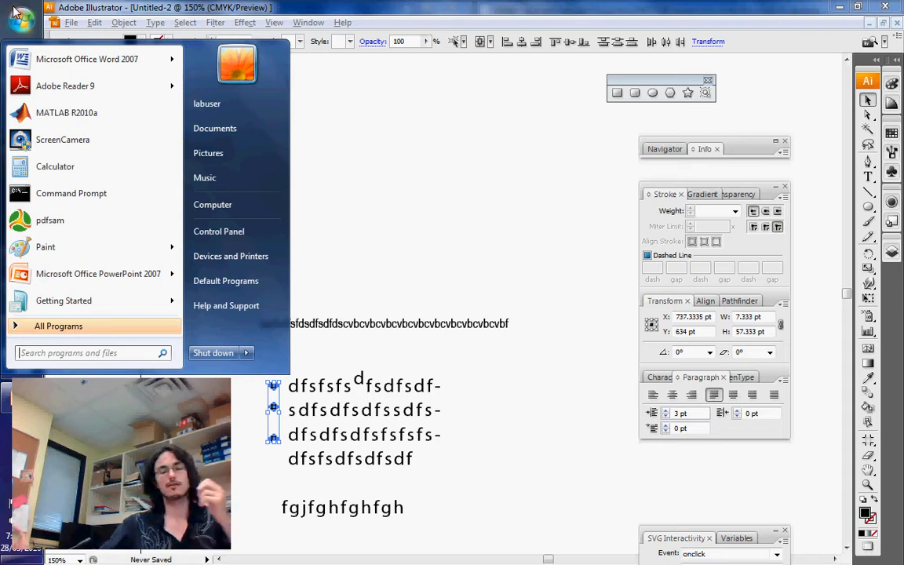
type("cha")
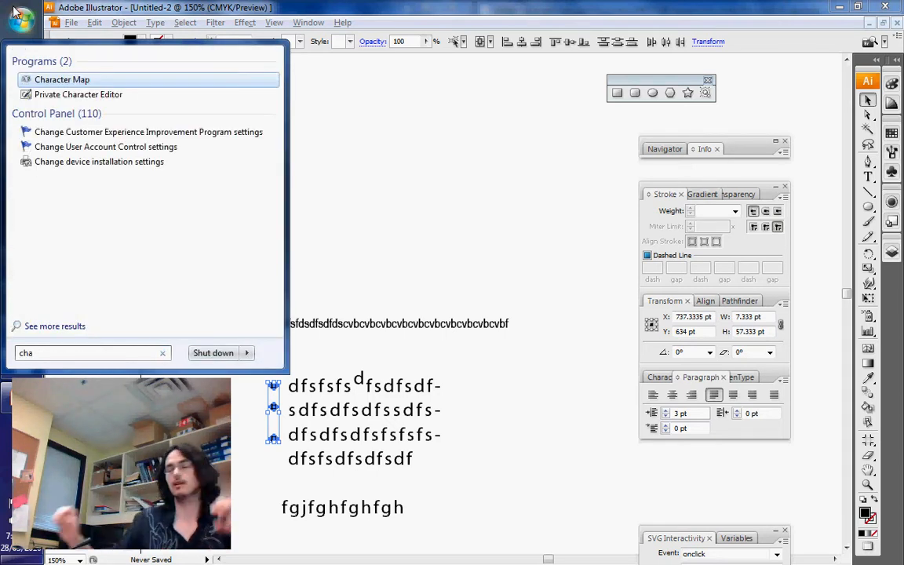
left_click(36, 76)
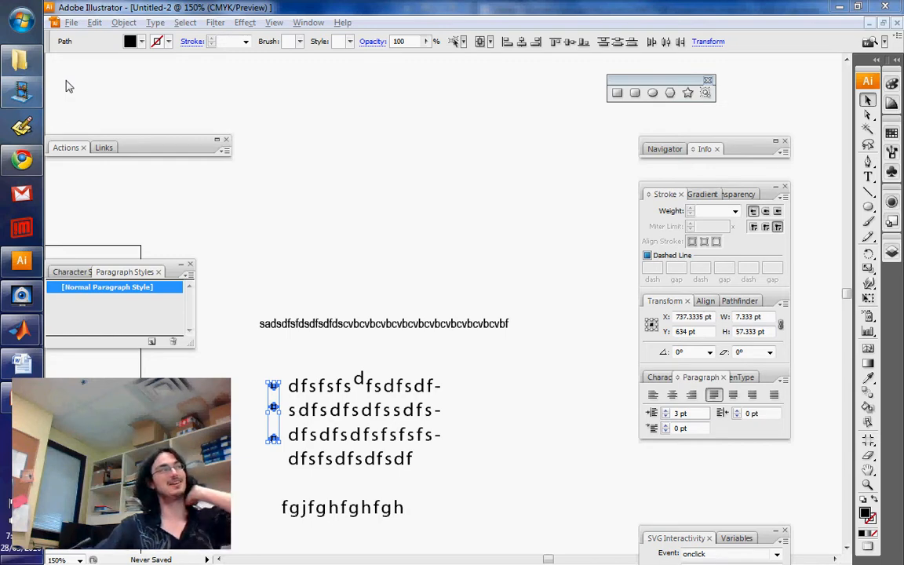
left_click(19, 431)
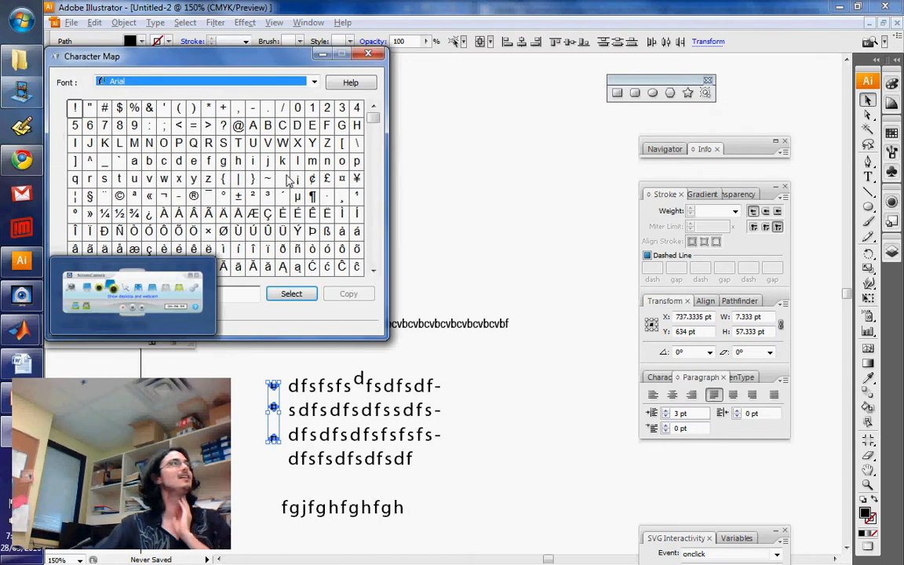
Step: Pick the Middle Dot character in the Arial set and copy it to the clipboard
left_click(322, 196)
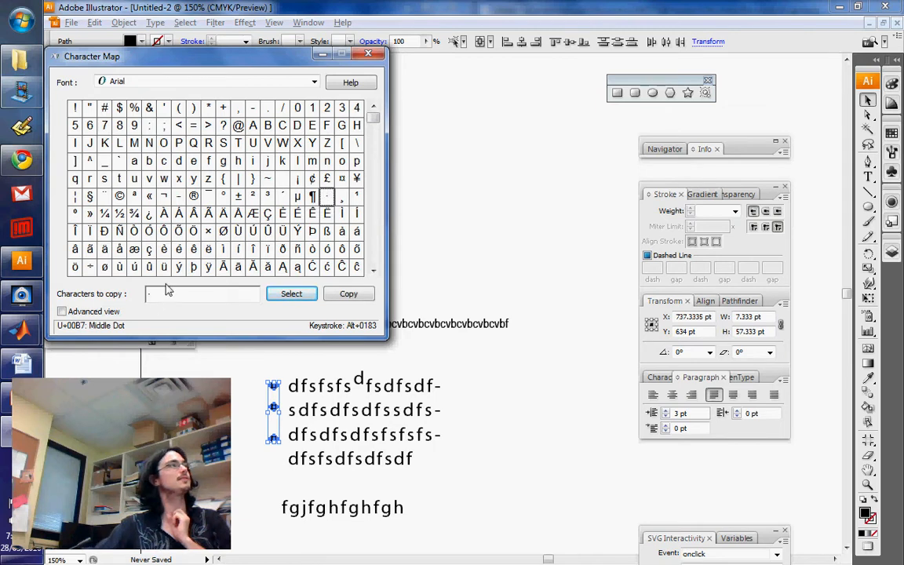
left_click(144, 294)
key("super")
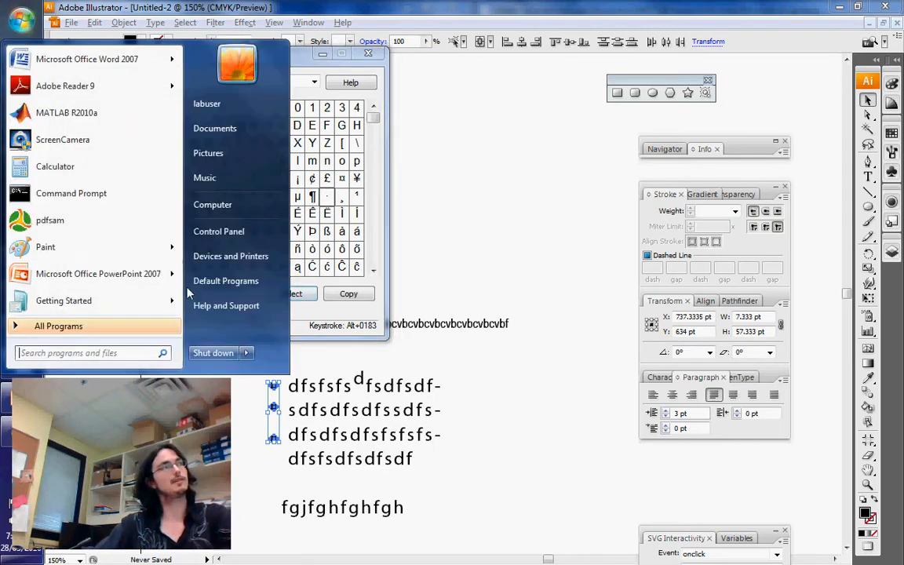
key("super")
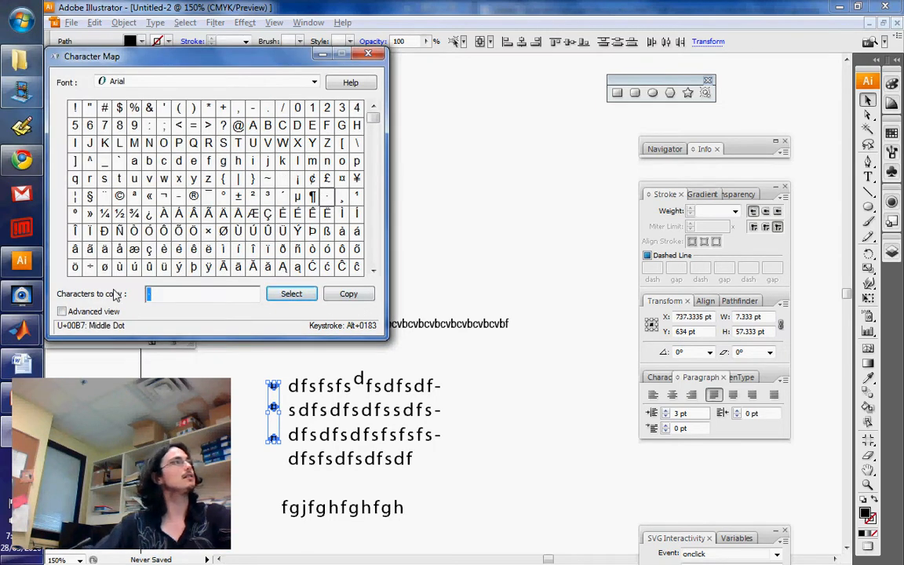
Step: Paste the middle dot inside the second line of the bulleted placeholder text and deselect the text
double_click(324, 423)
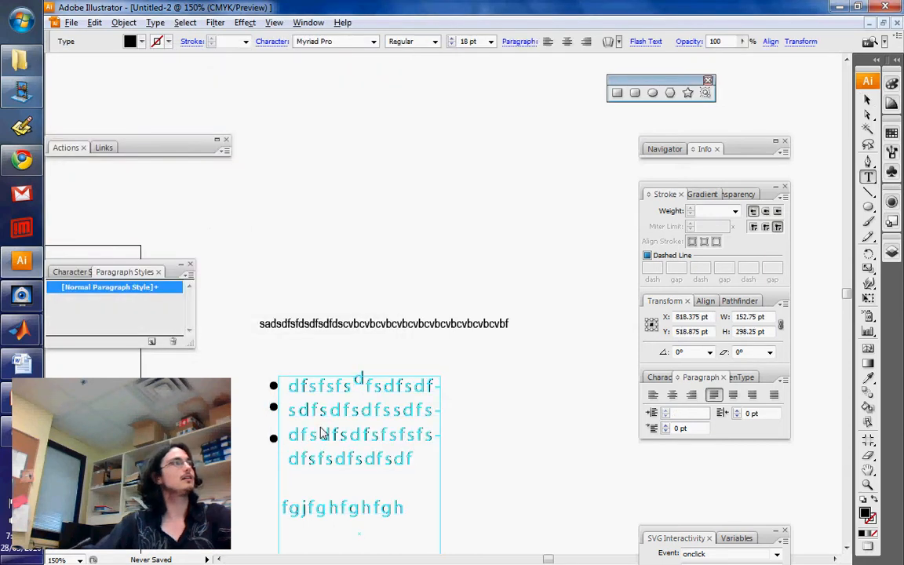
left_click(289, 436)
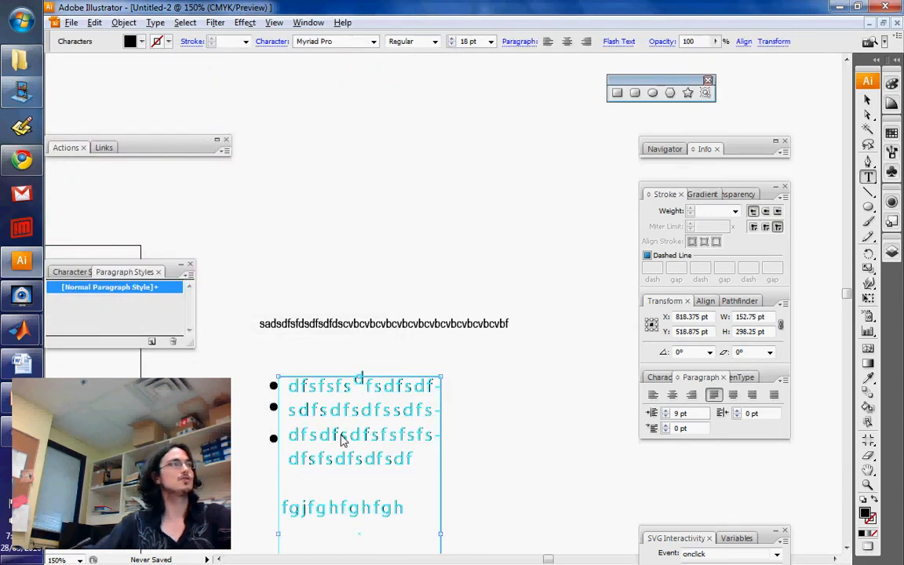
left_click(411, 433)
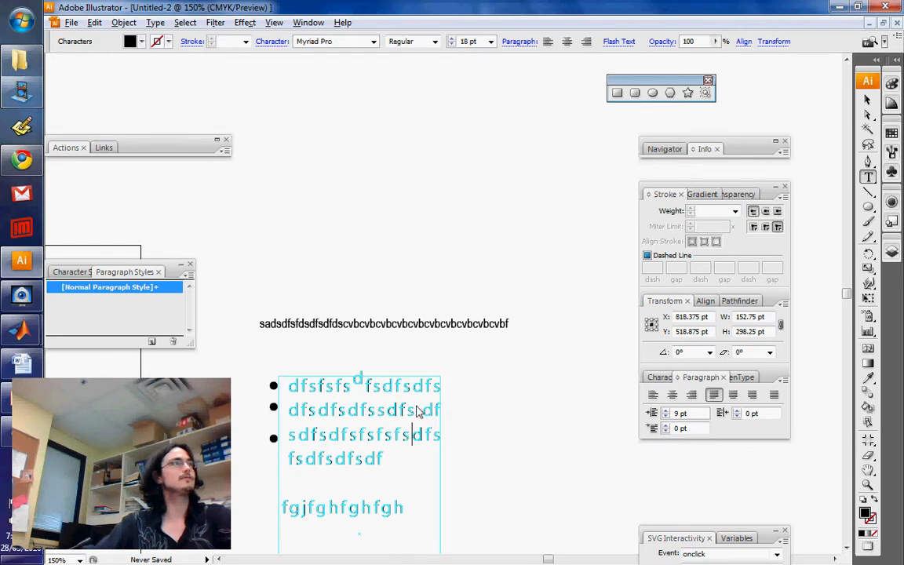
left_click_drag(423, 411, 413, 412)
left_click(868, 100)
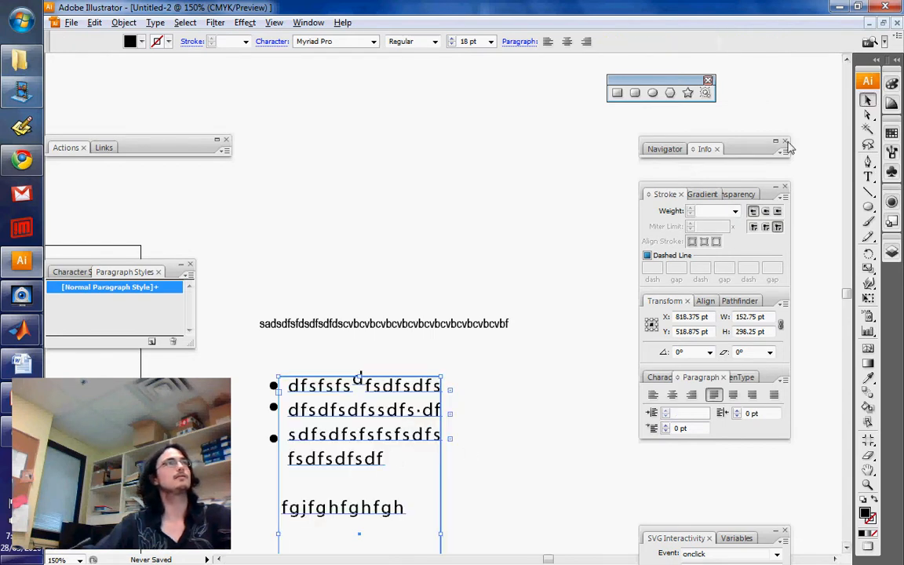
left_click(502, 394)
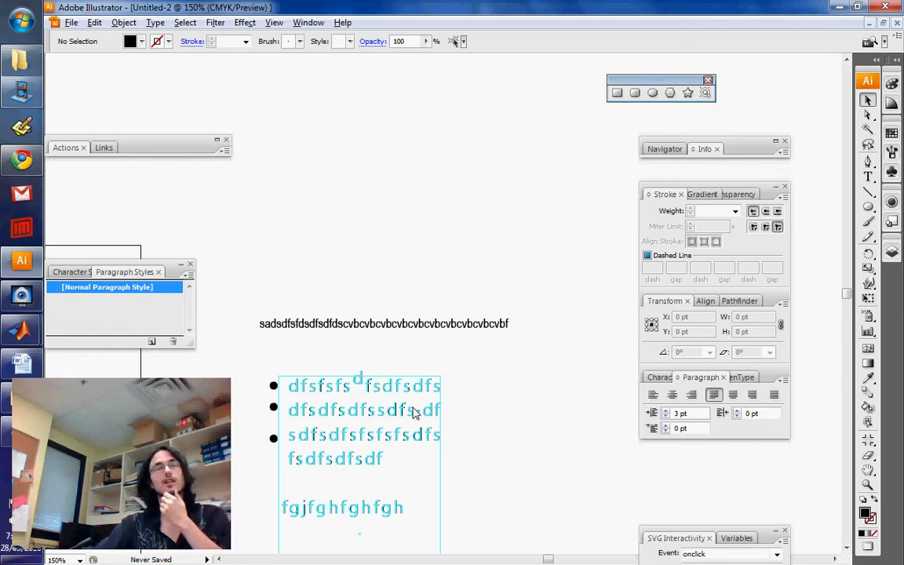
Step: Remove the middle dot from the second line and paste it in front of the "fgjfghfghfgh" line
left_click(413, 413)
scroll(414, 371, "down", 1)
double_click(416, 378)
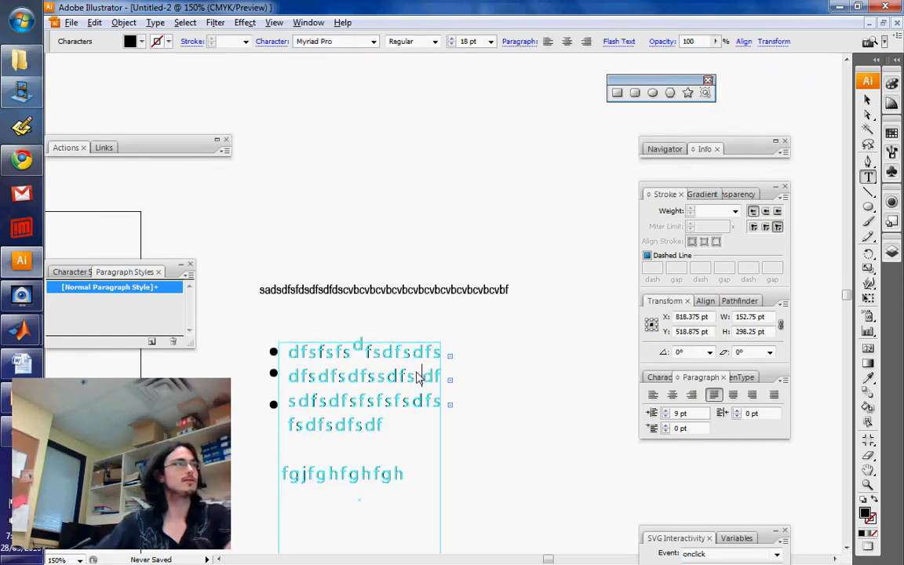
left_click(276, 476)
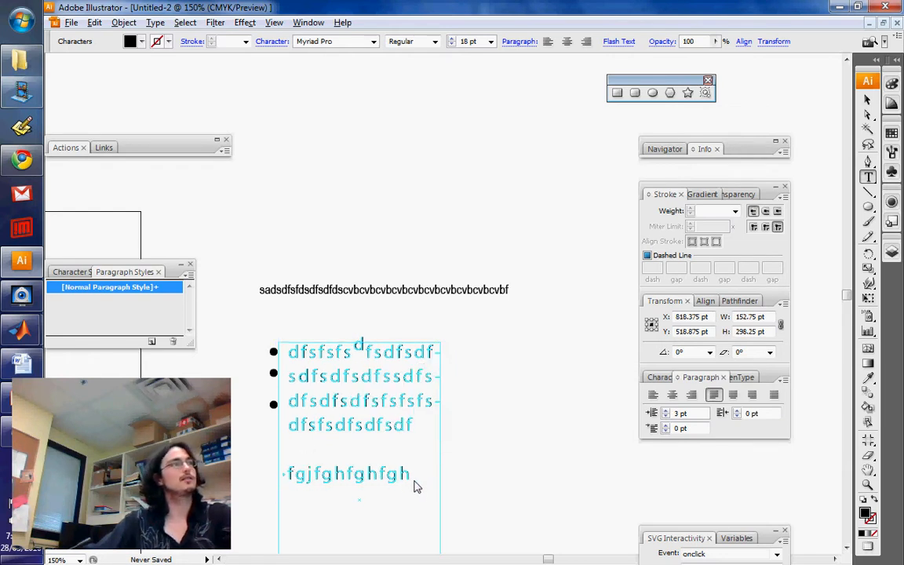
Step: Replace the placeholder text after the middle dot with "result 1"
left_click_drag(409, 477, 281, 478)
type("re")
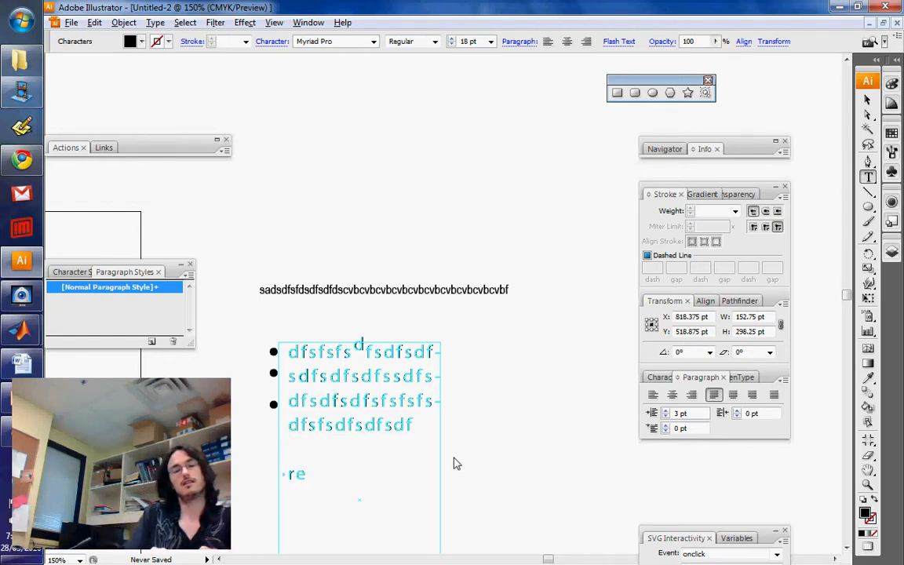
type("sult 1")
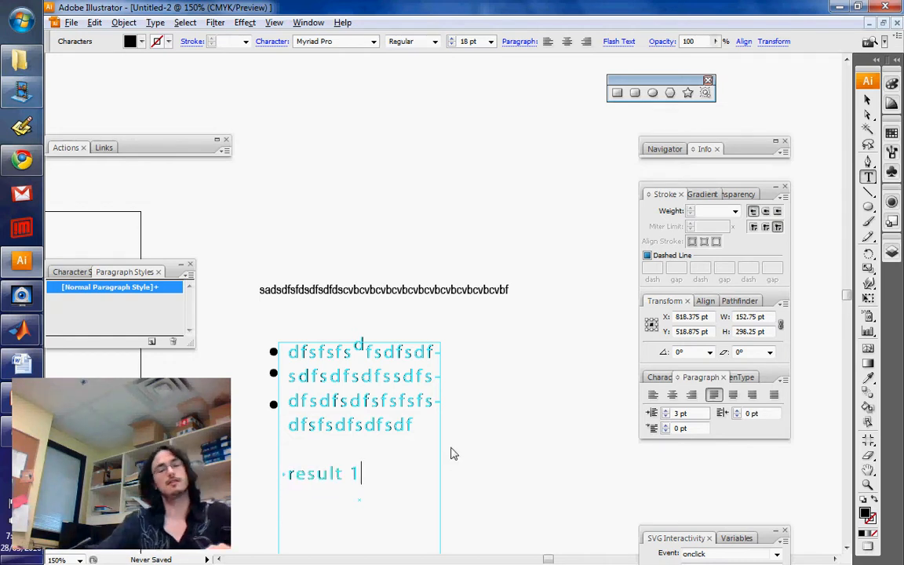
key("Escape")
Step: Copy the dotted "result 1" line and paste it three times as separate lines below, leaving the text deselected
double_click(354, 471)
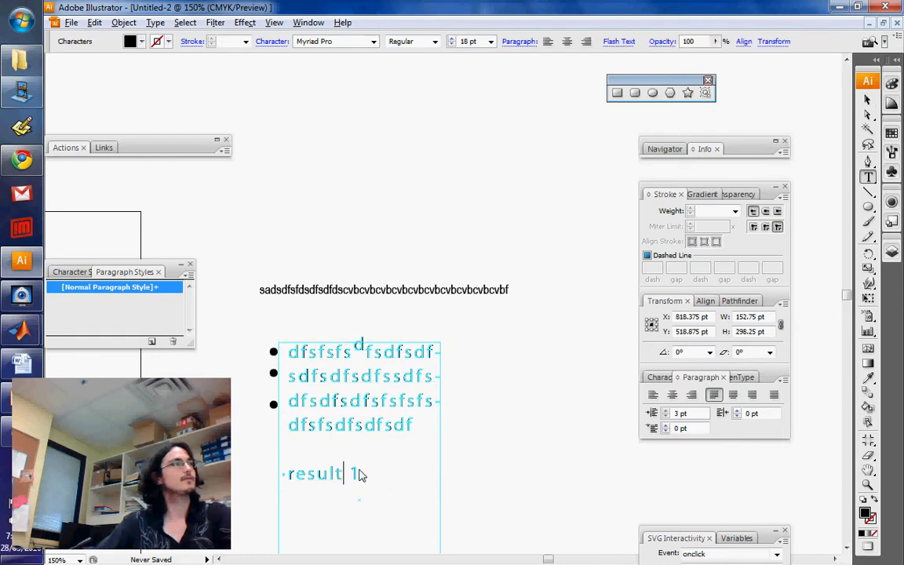
left_click_drag(355, 471, 256, 477)
left_click(389, 486)
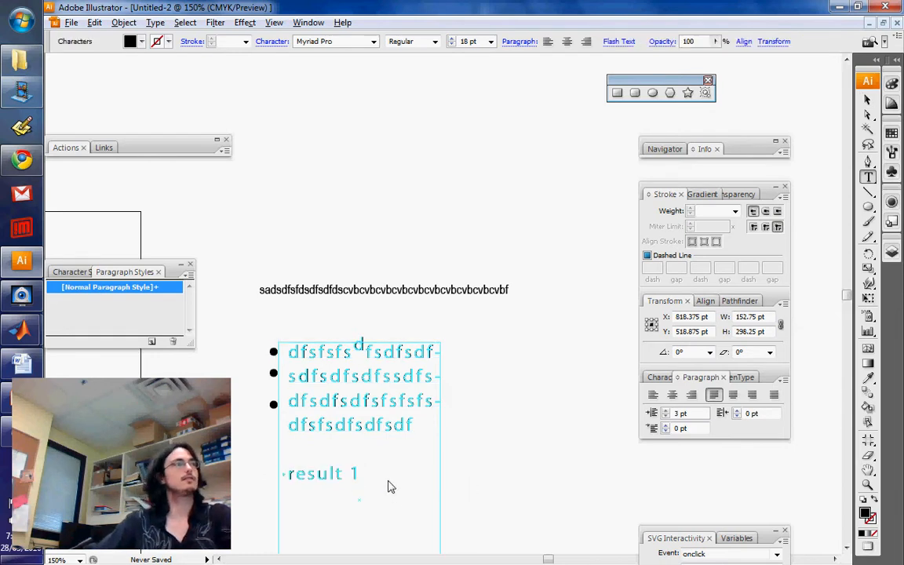
key("ctrl+v")
key("ctrl+v")
key("ctrl+v")
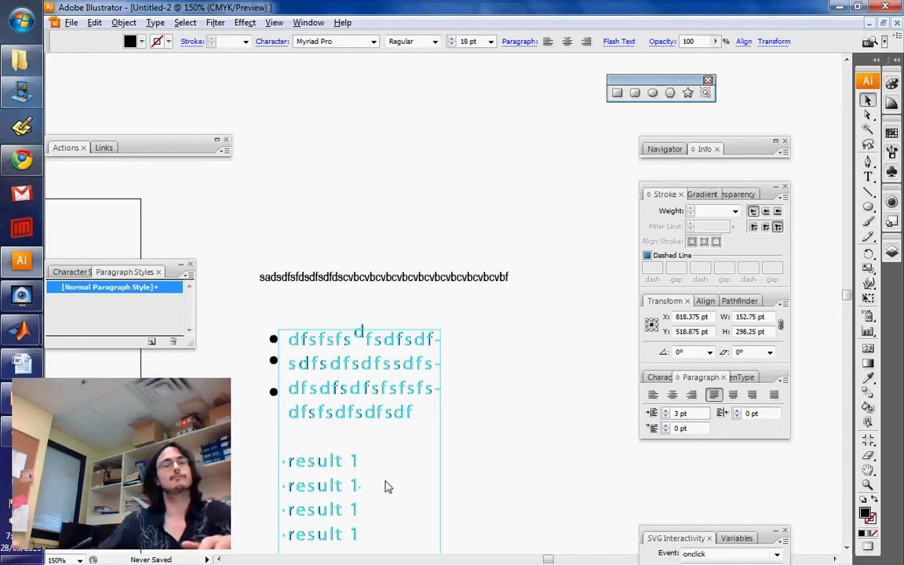
key("Escape")
left_click(609, 442)
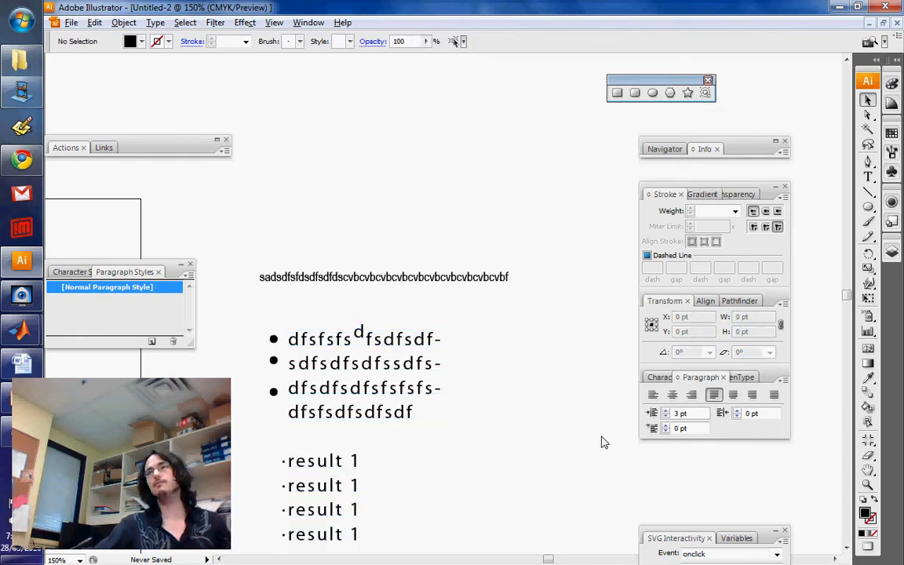
Step: Create a new point text reading "R2" in the empty area above the single-line placeholder text
scroll(602, 442, "down", 3)
scroll(602, 442, "up", 1)
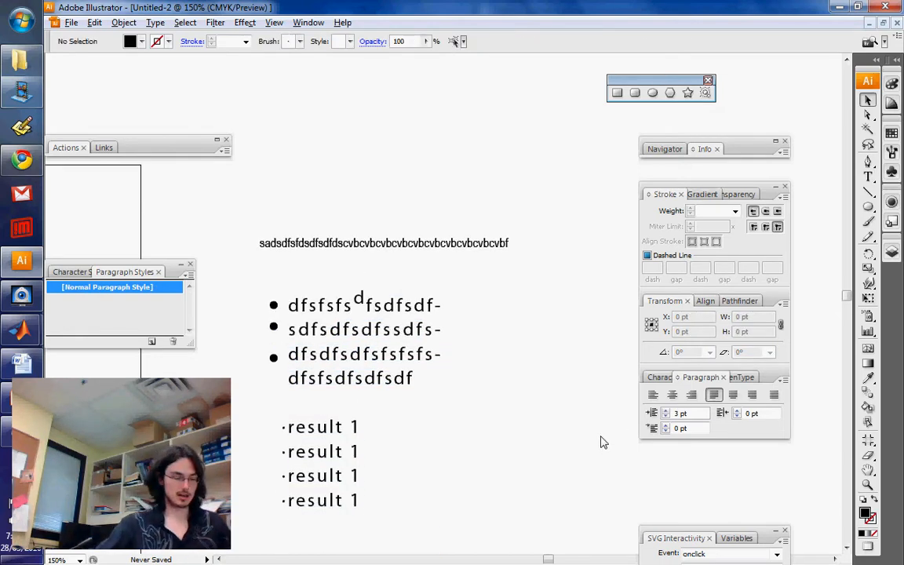
scroll(600, 442, "up", 1)
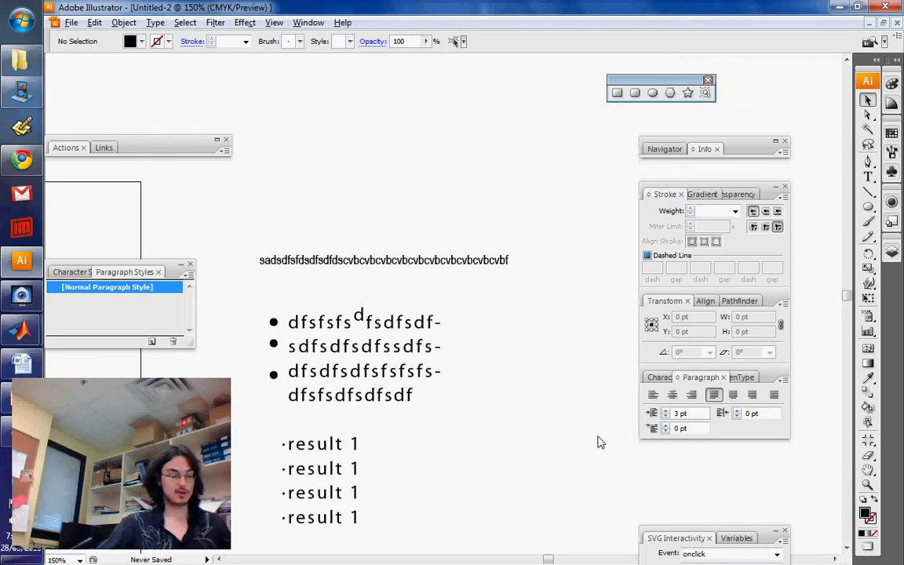
scroll(565, 435, "down", 5)
scroll(565, 435, "up", 15)
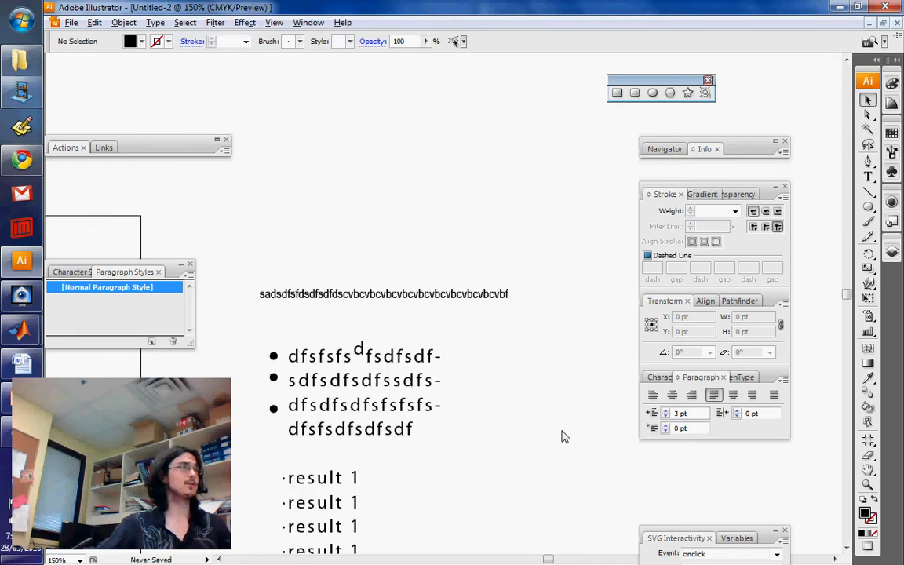
left_click(868, 175)
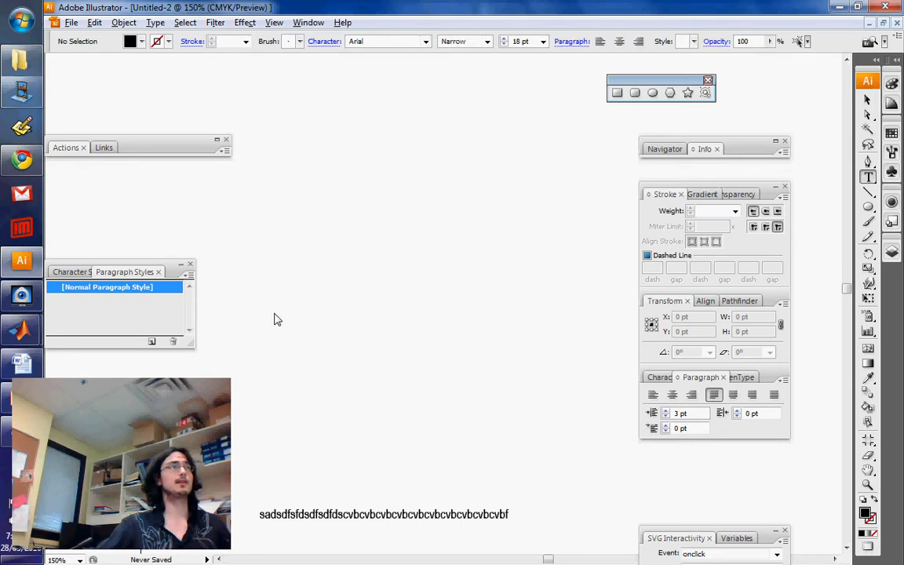
left_click(339, 328)
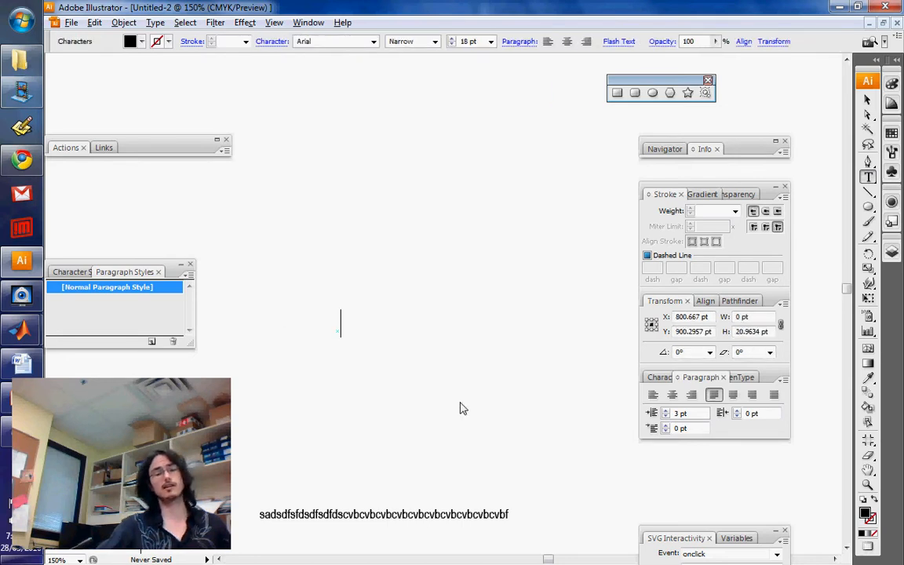
type("D2")
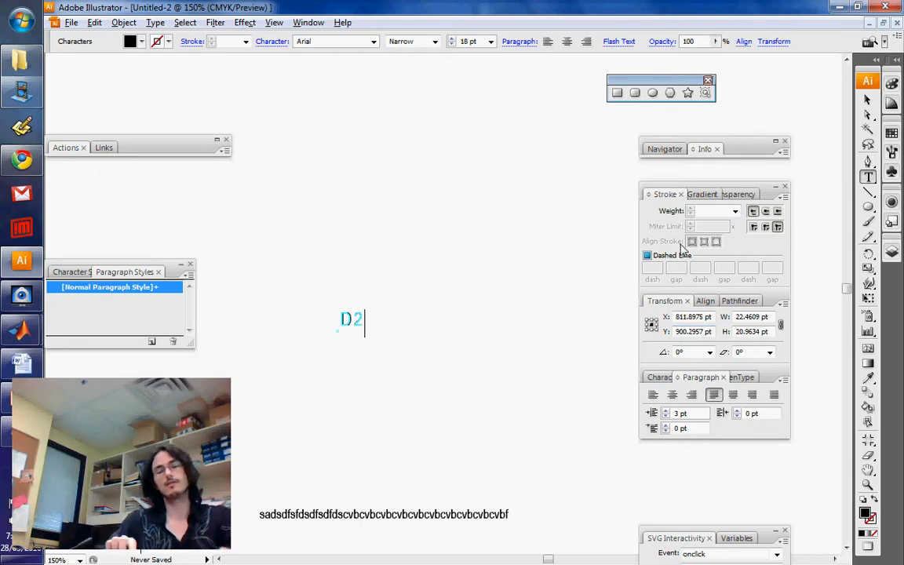
key("BackSpace")
key("BackSpace")
type("R2")
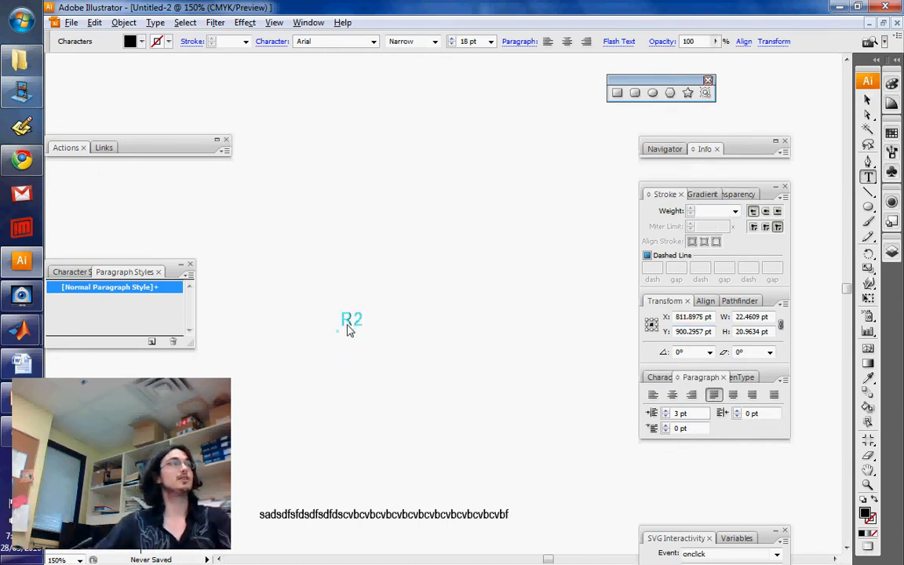
Step: Set the OpenType position of the "2" in "R2" to Superscript/Superior
left_click_drag(354, 322, 397, 334)
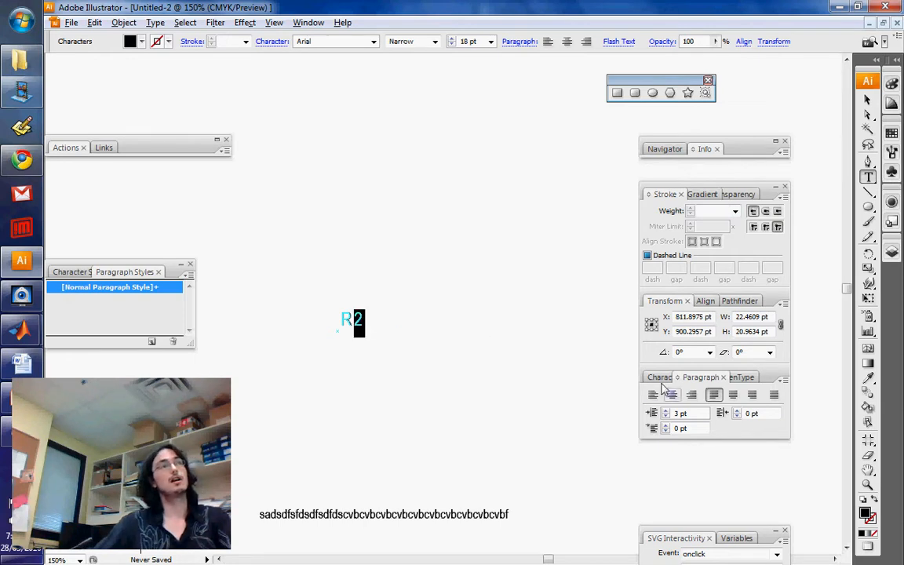
left_click(741, 377)
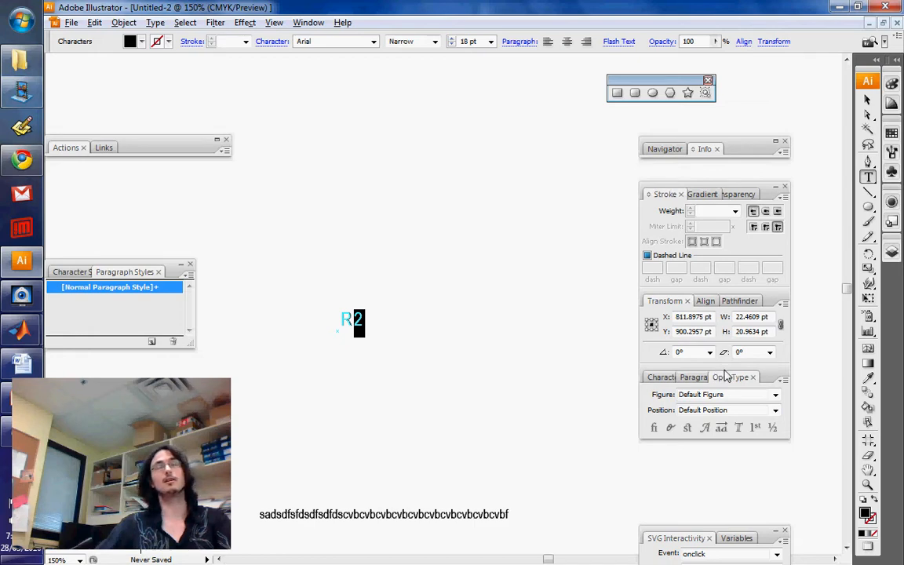
left_click(307, 21)
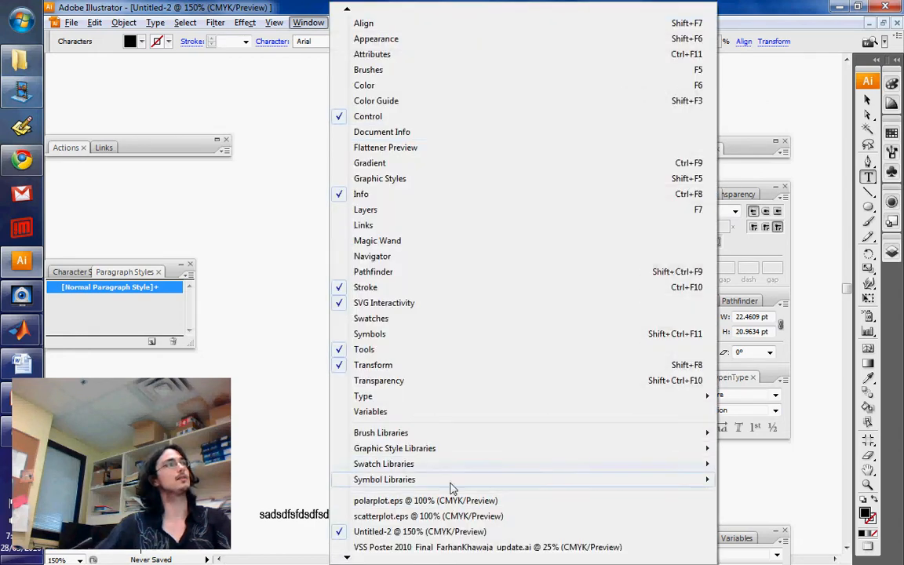
mouse_move(442, 395)
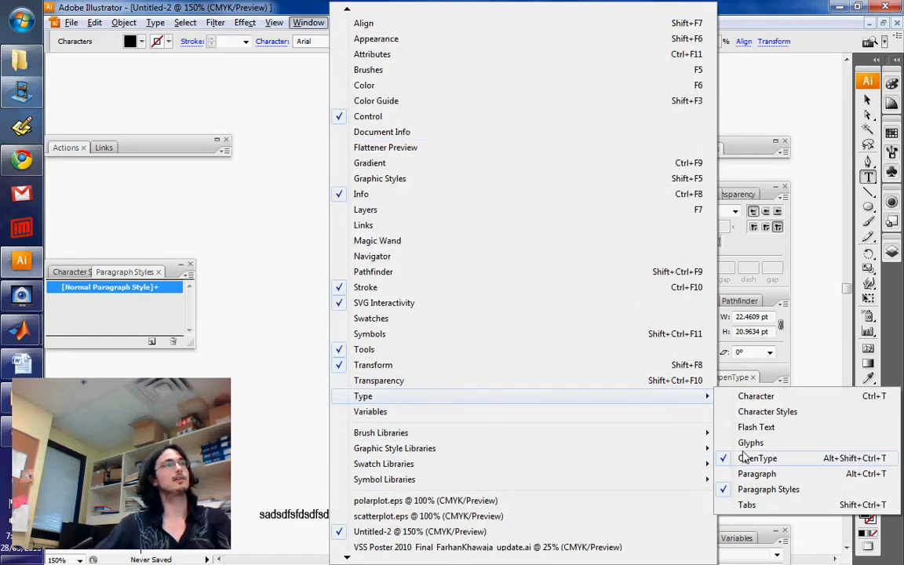
left_click(777, 364)
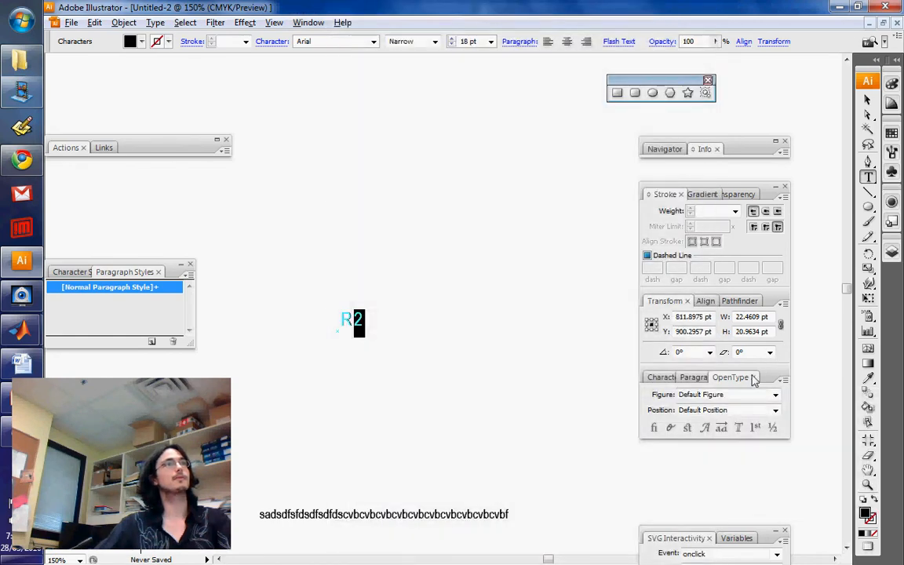
left_click(726, 408)
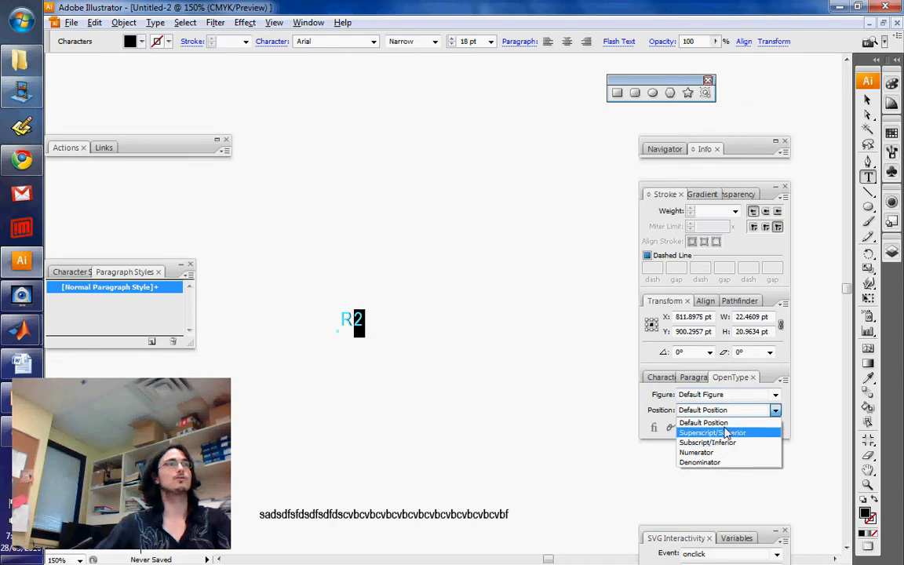
left_click(726, 432)
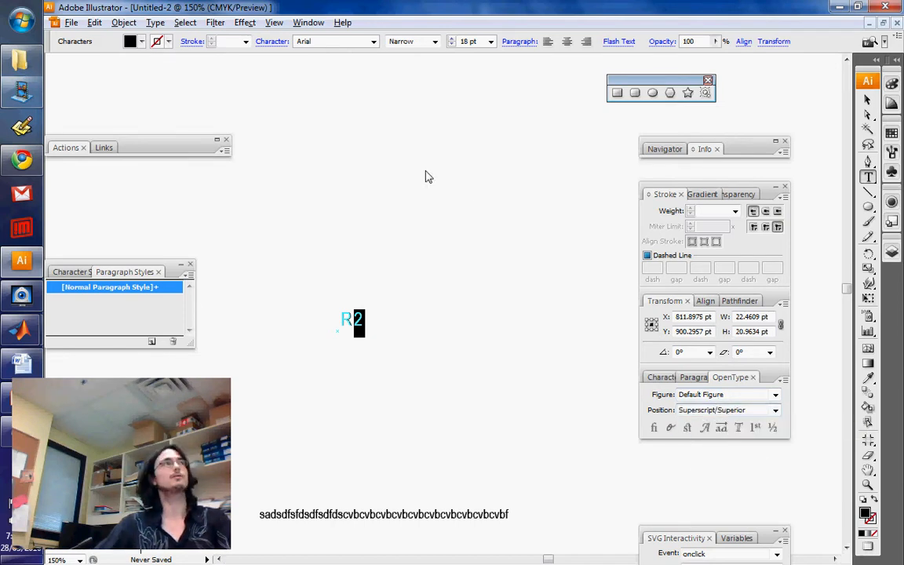
Step: Set the font of the selected "2" in "R2" to Myriad Pro and finish editing the text
left_click(371, 40)
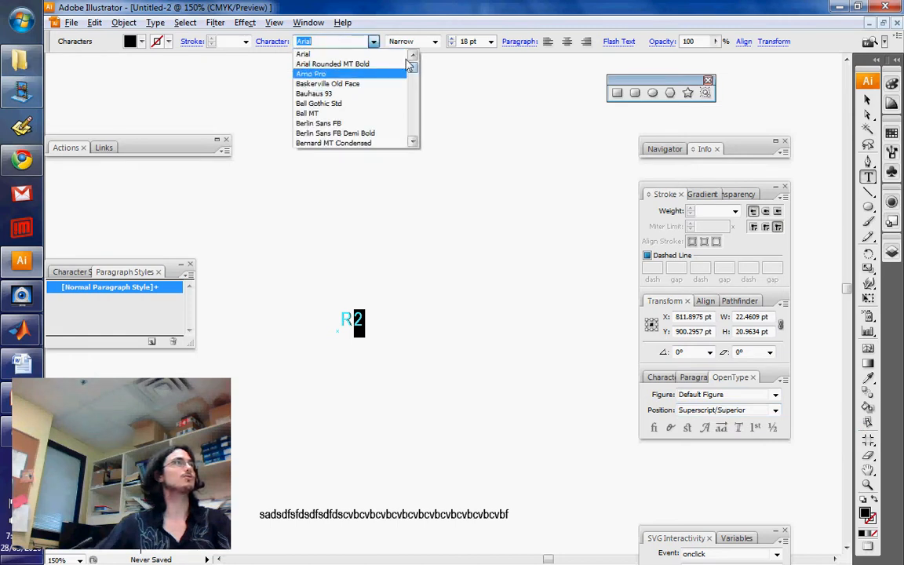
left_click_drag(411, 68, 405, 92)
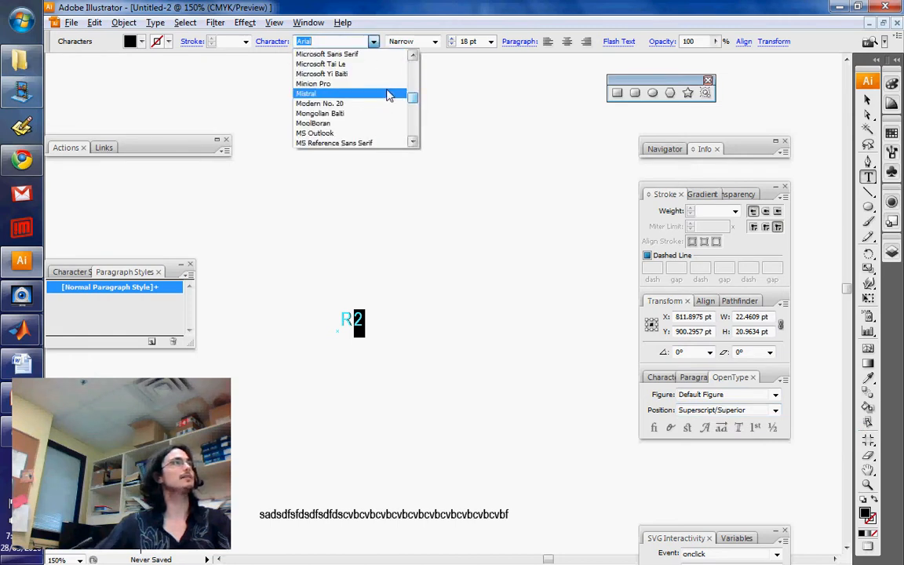
scroll(363, 117, "down", 2)
scroll(363, 119, "down", 2)
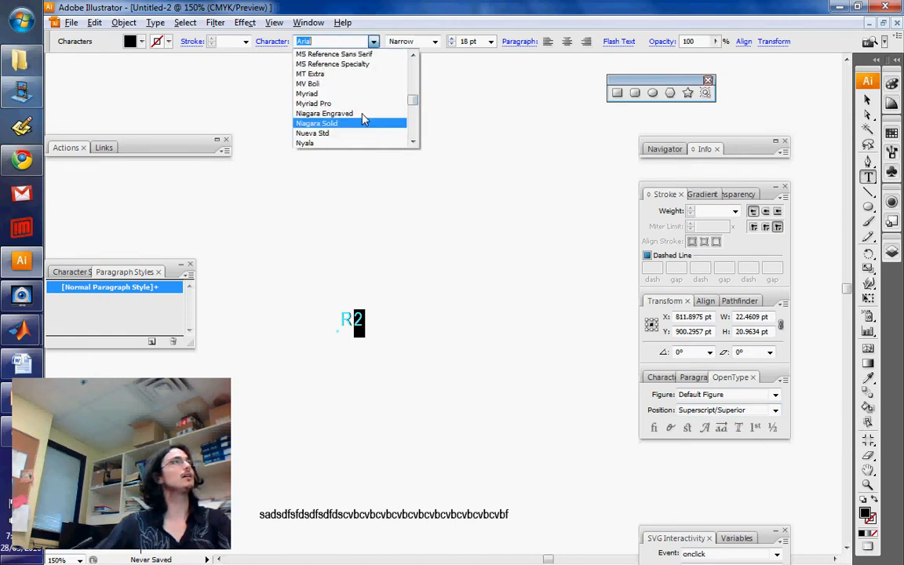
left_click(363, 99)
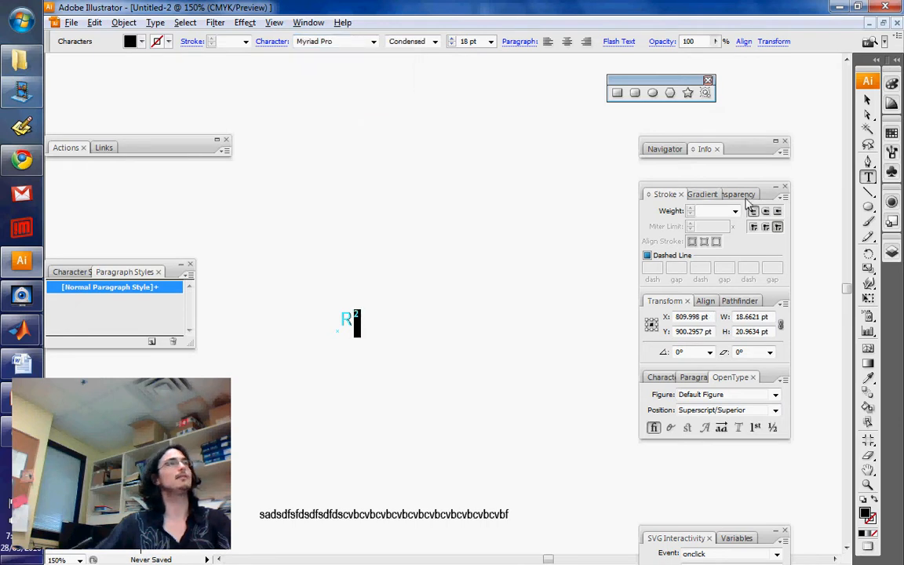
left_click(865, 102)
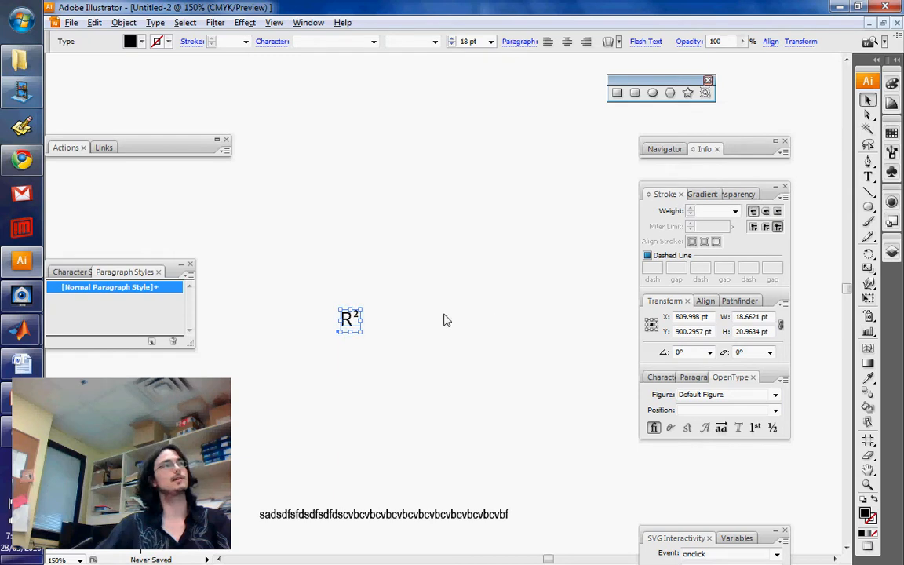
Step: Select the "2" in the R2 text again and set its OpenType position to Default Position
double_click(352, 313)
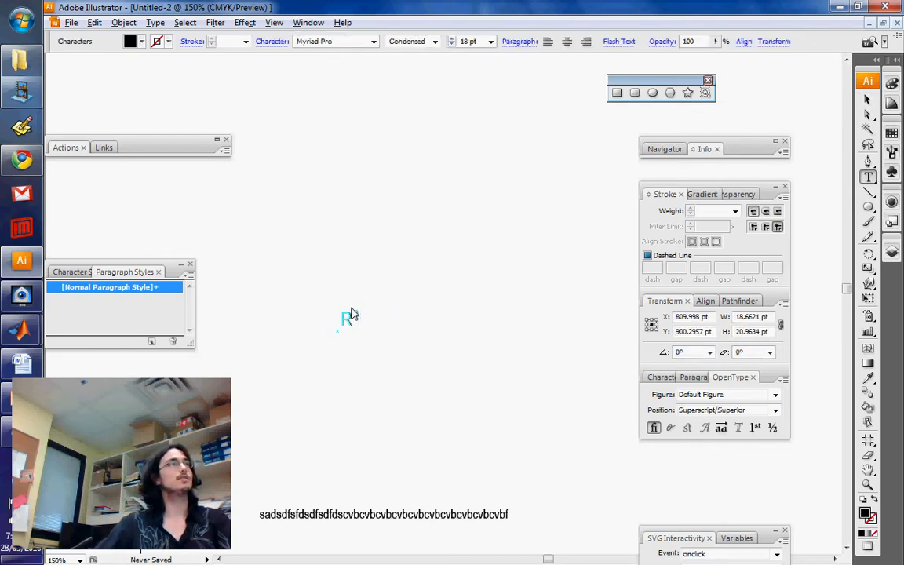
left_click_drag(360, 314, 350, 313)
left_click(758, 410)
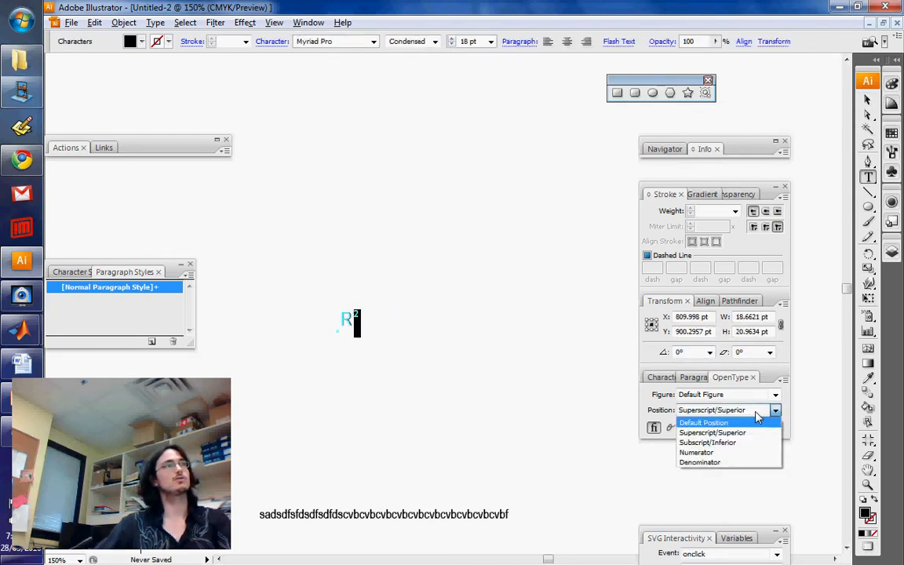
left_click(758, 419)
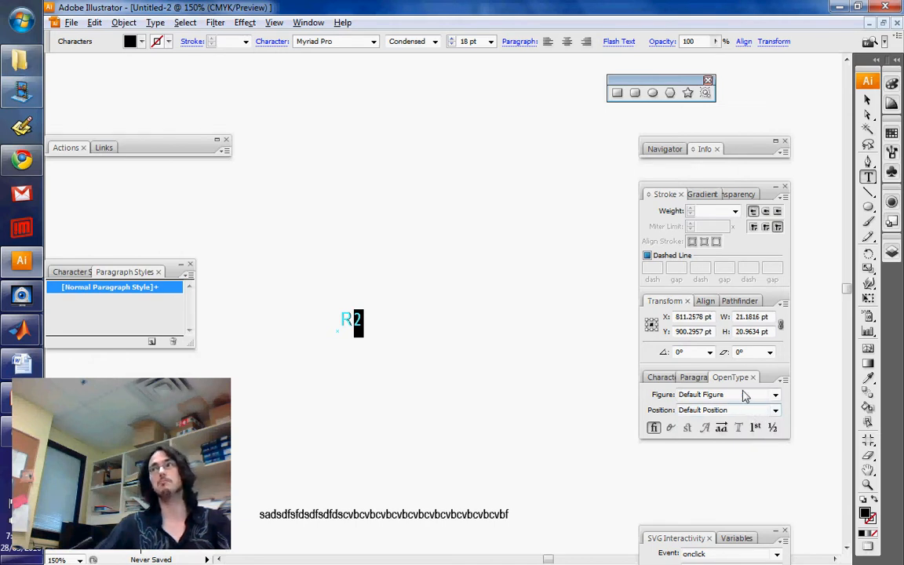
Step: Set the font size of the selected "2" to 14 pt in the character settings
left_click(661, 378)
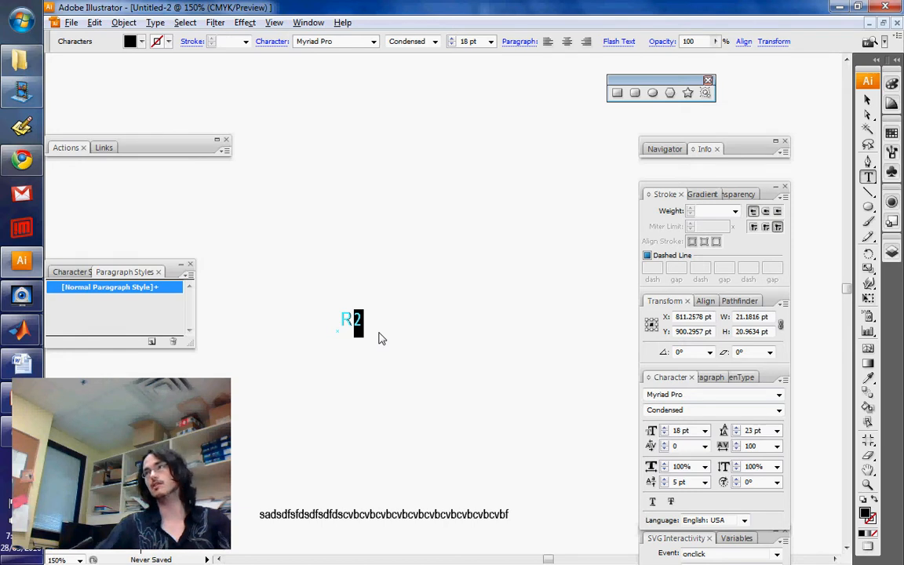
left_click(677, 429)
type("14")
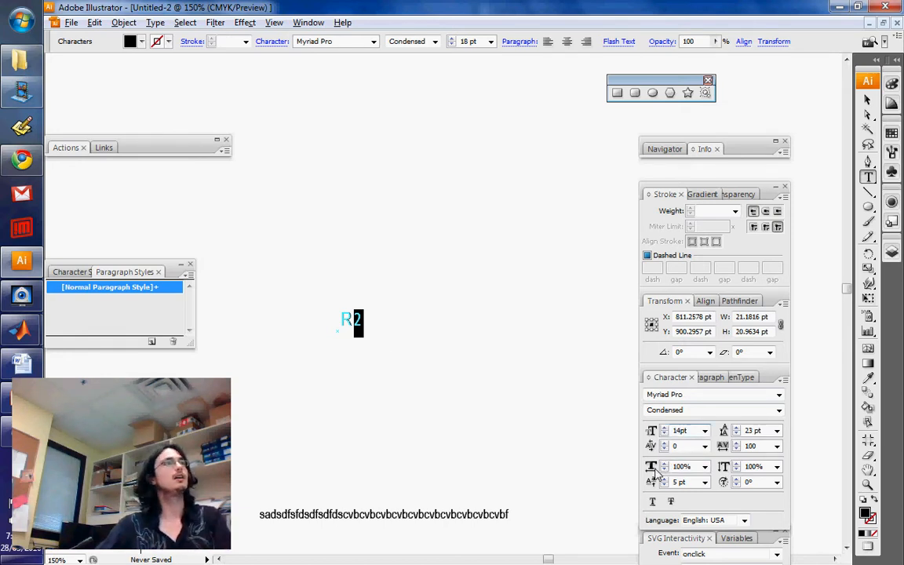
Step: Raise the baseline shift of the "2" to 14 pt, then finish editing and deselect the text
left_click(663, 479)
left_click(663, 479)
left_click(663, 479)
left_click(663, 479)
left_click(663, 479)
left_click(663, 478)
left_click(663, 478)
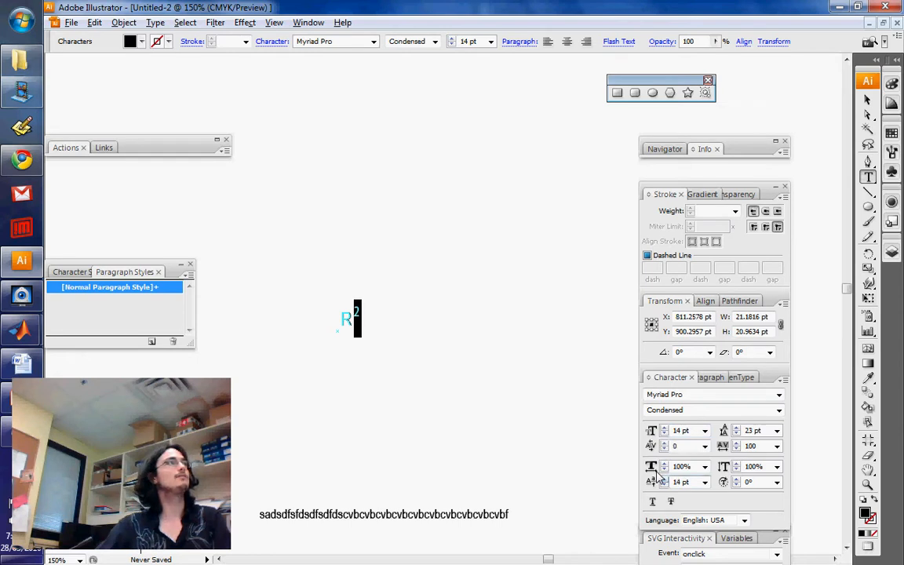
key("Escape")
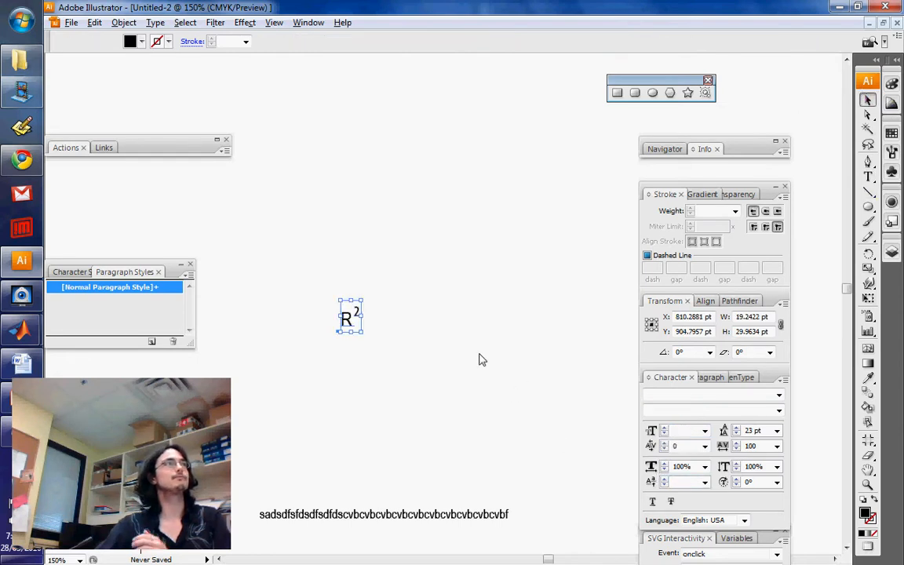
left_click(486, 442)
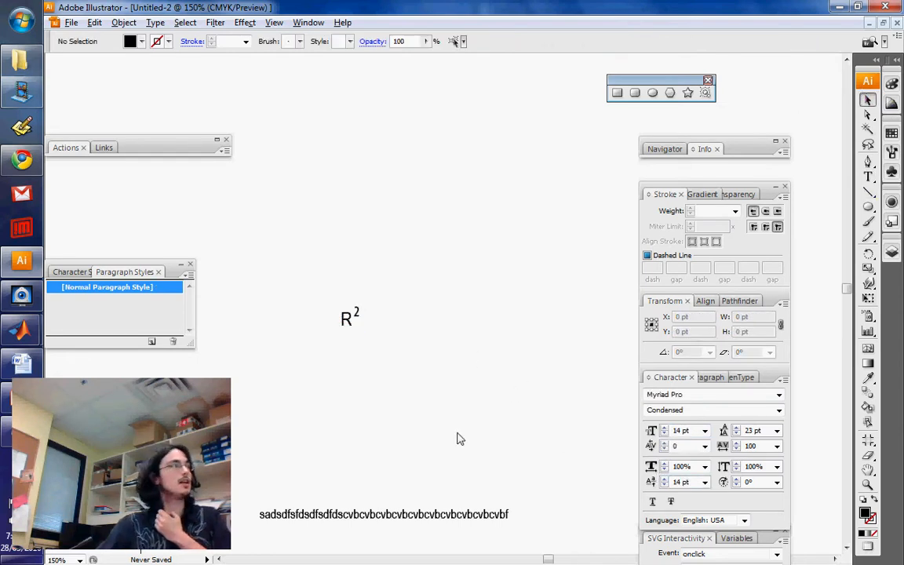
Step: Switch to Character Map and examine the Greek and Cyrillic characters in Arial, including alpha, delta and zeta, then put the window away
left_click(4, 437)
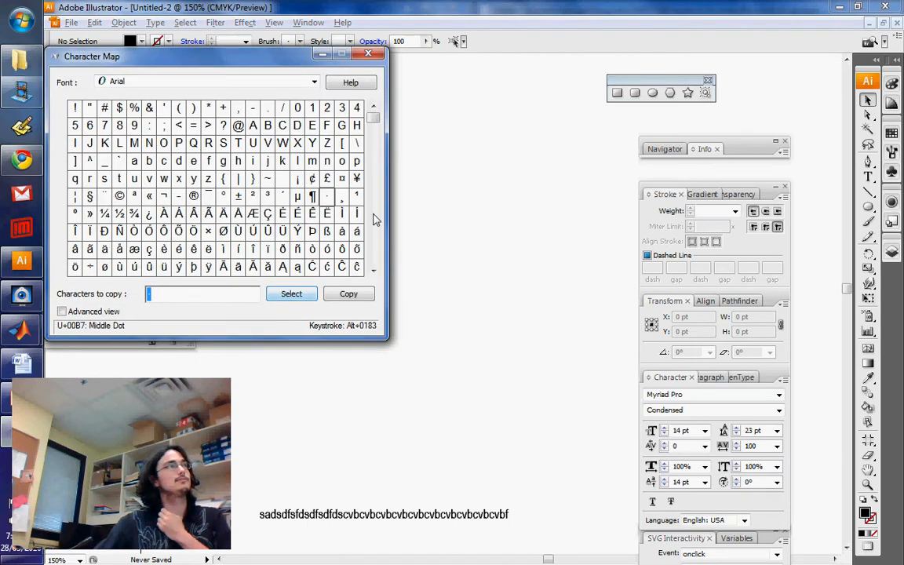
left_click_drag(371, 115, 369, 163)
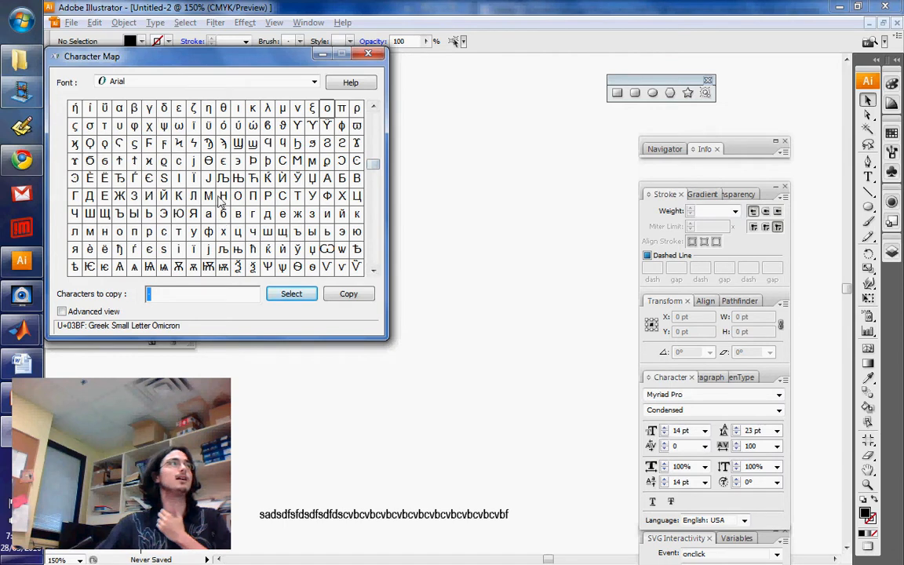
left_click(118, 196)
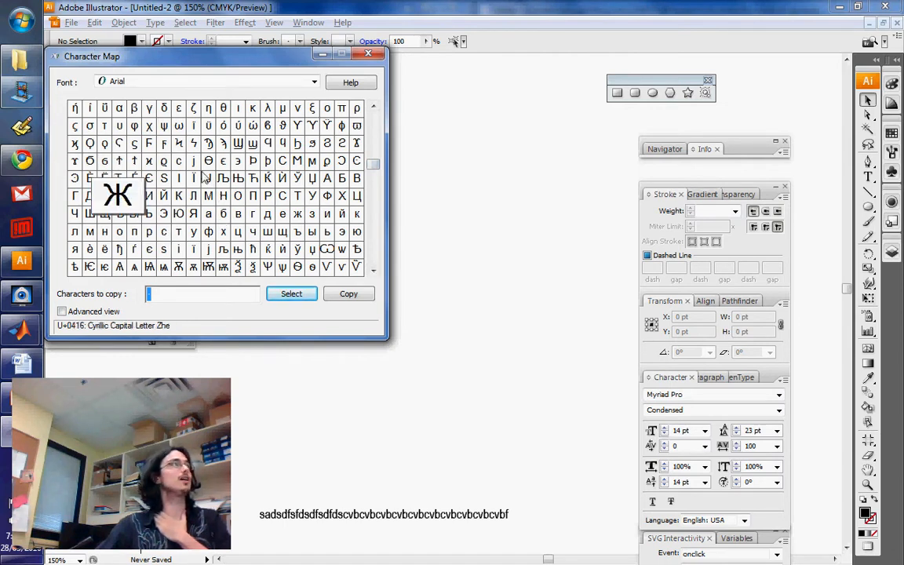
left_click(133, 108)
left_click(119, 107)
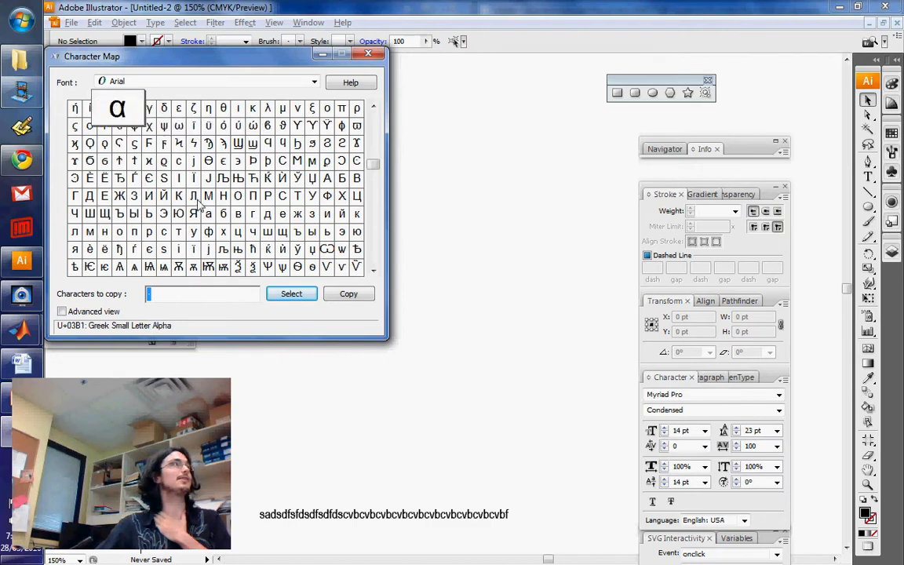
left_click(179, 108)
left_click(162, 107)
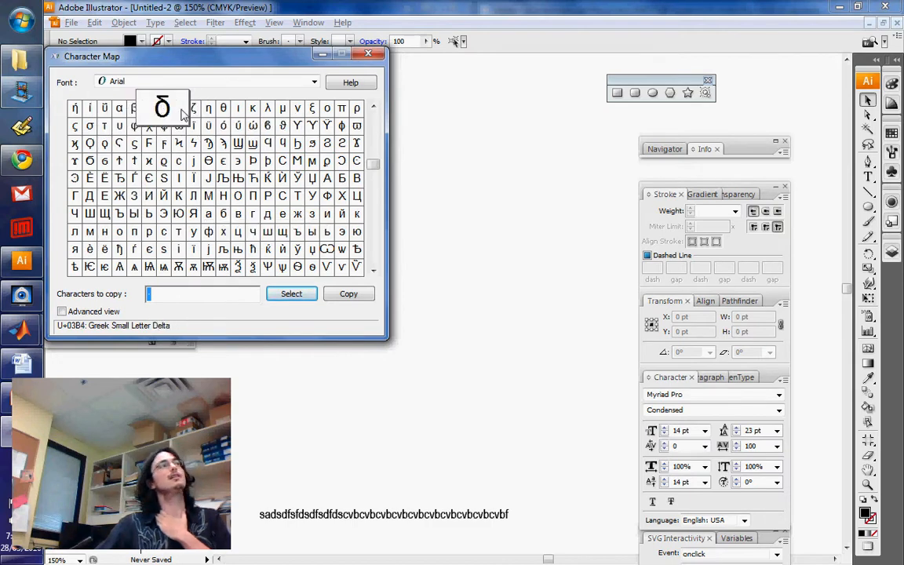
left_click(194, 108)
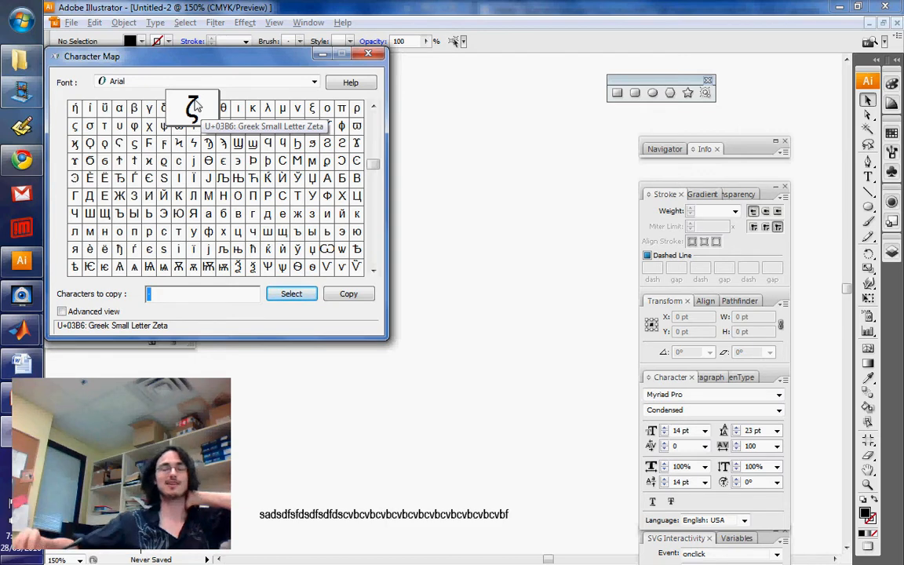
left_click(329, 52)
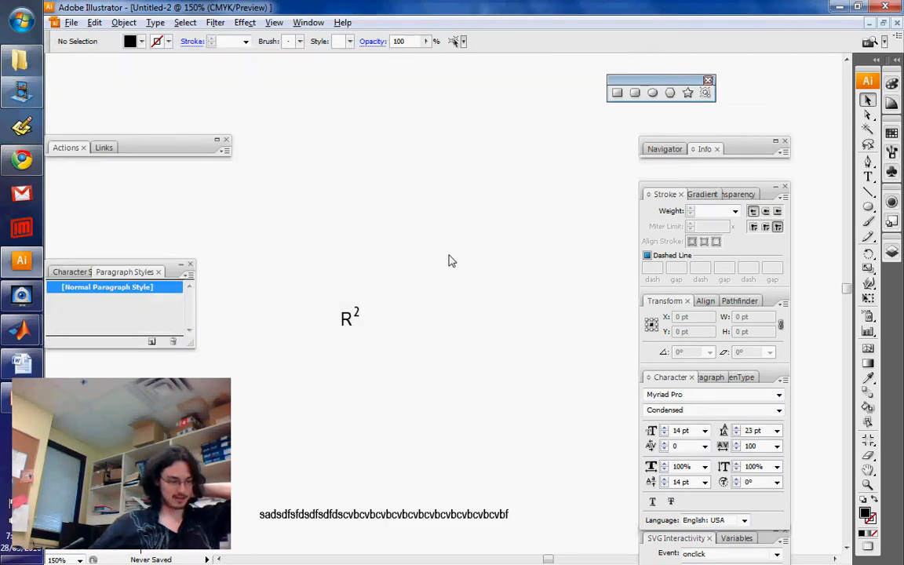
scroll(449, 259, "up", 3)
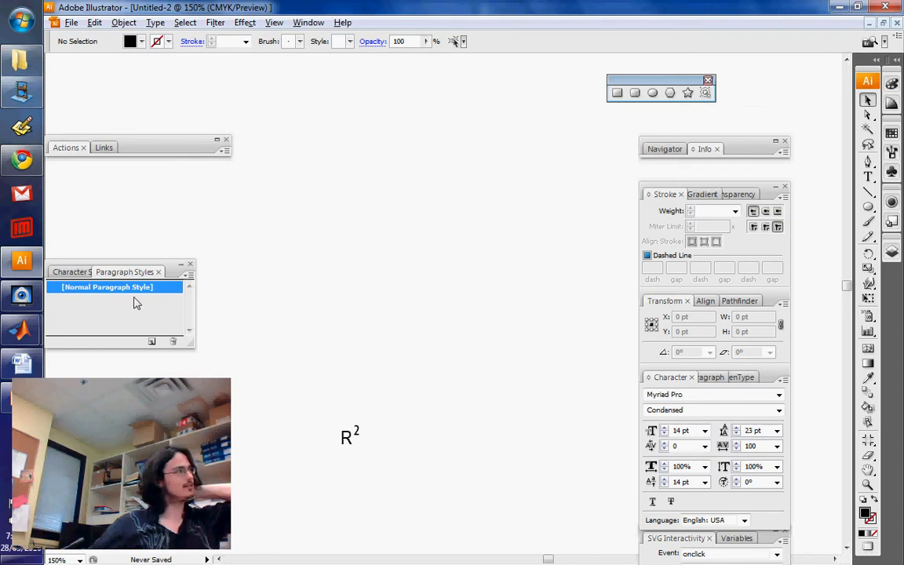
left_click(21, 295)
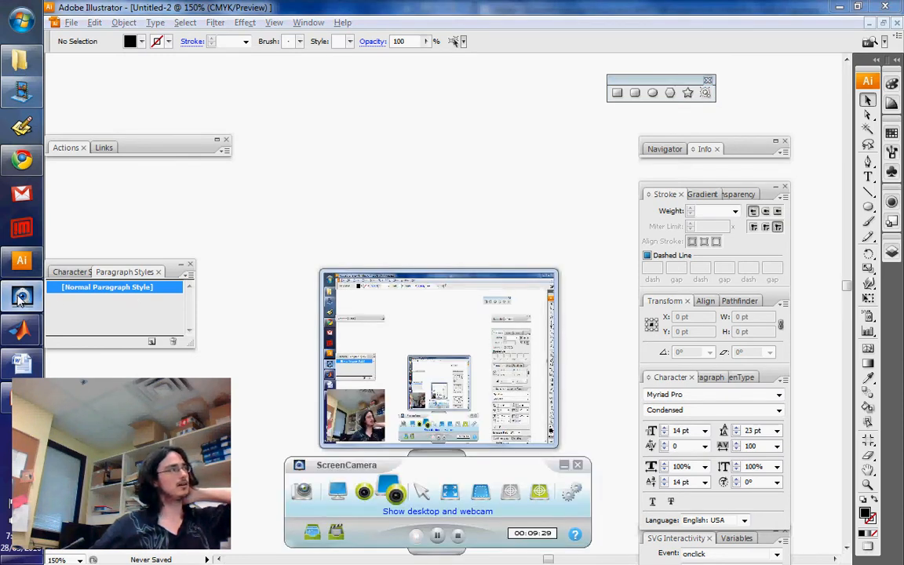
left_click(179, 206)
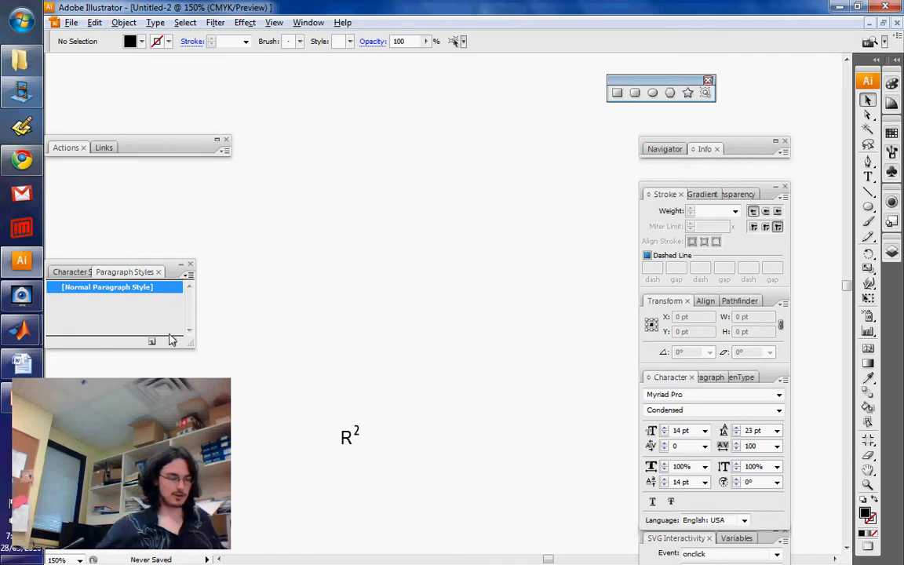
key("z")
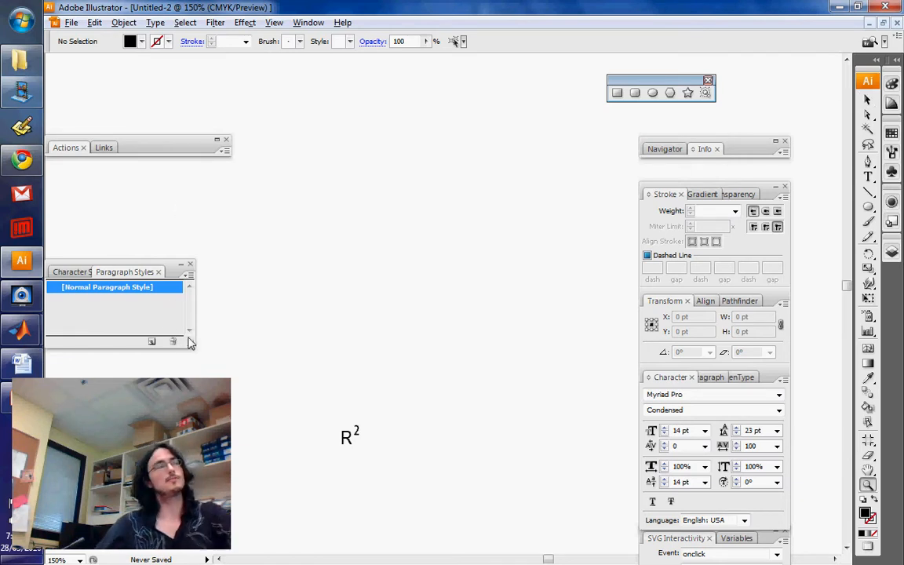
left_click(314, 395, "alt")
left_click(307, 392, "alt")
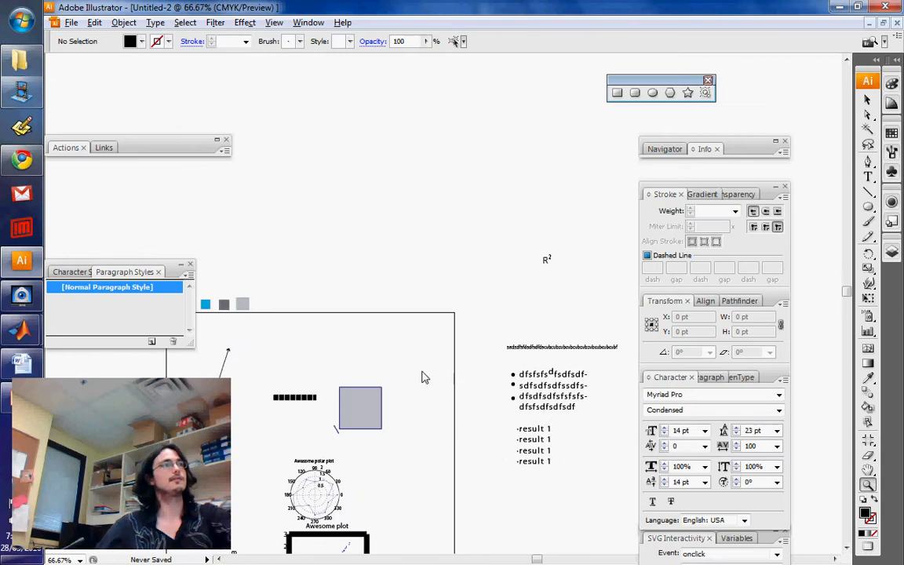
left_click_drag(444, 355, 376, 372)
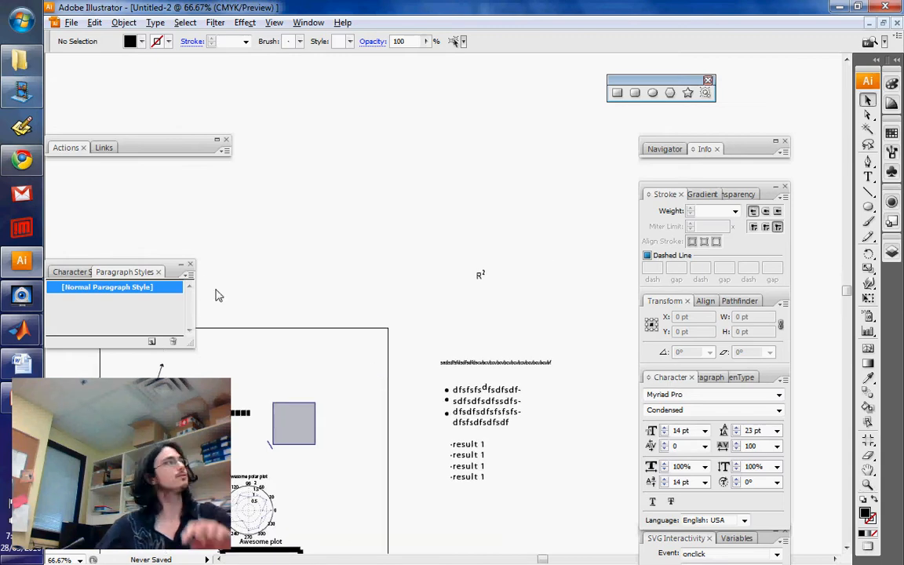
left_click(22, 159)
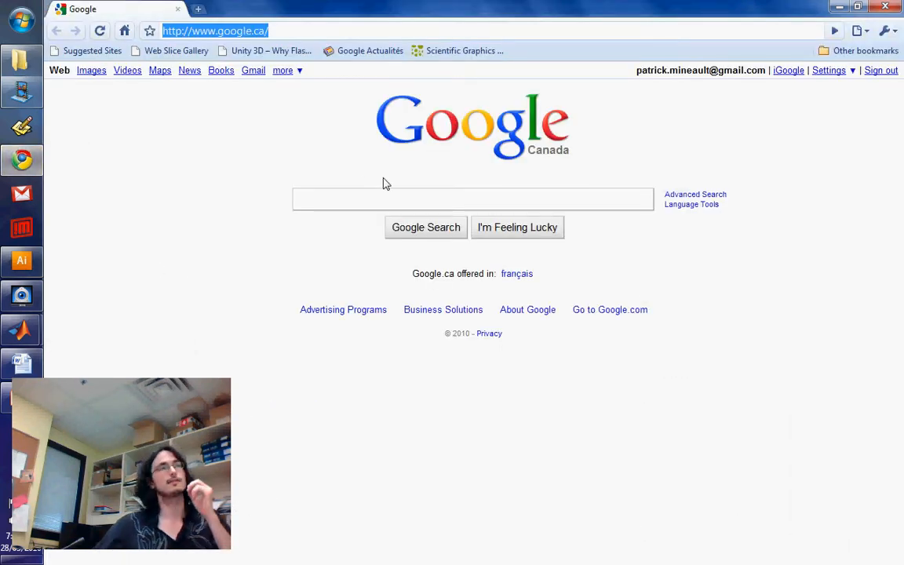
type("lip")
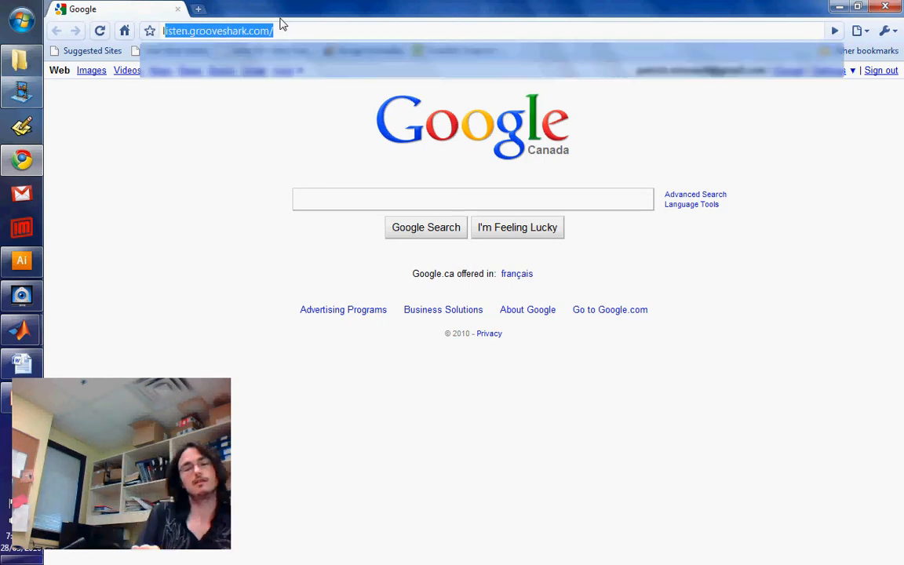
key("Down")
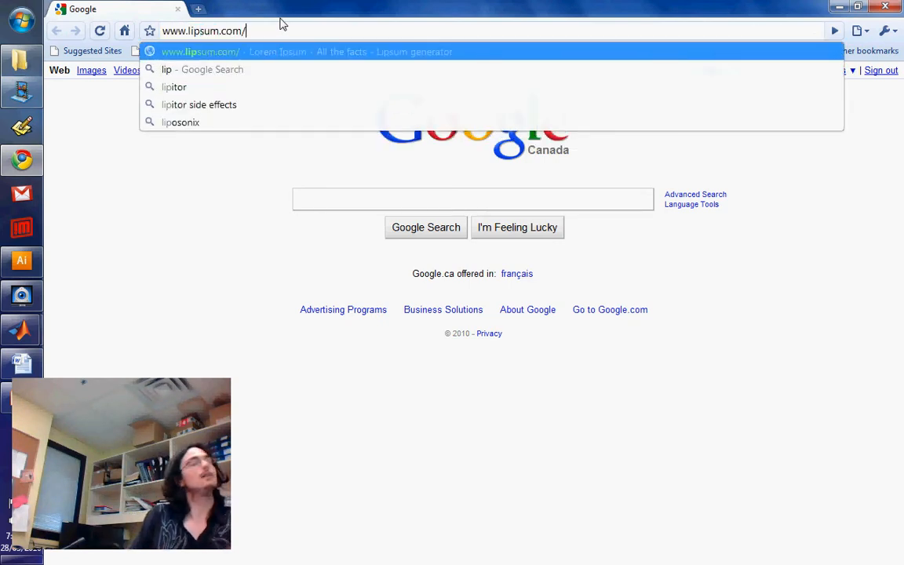
key("Return")
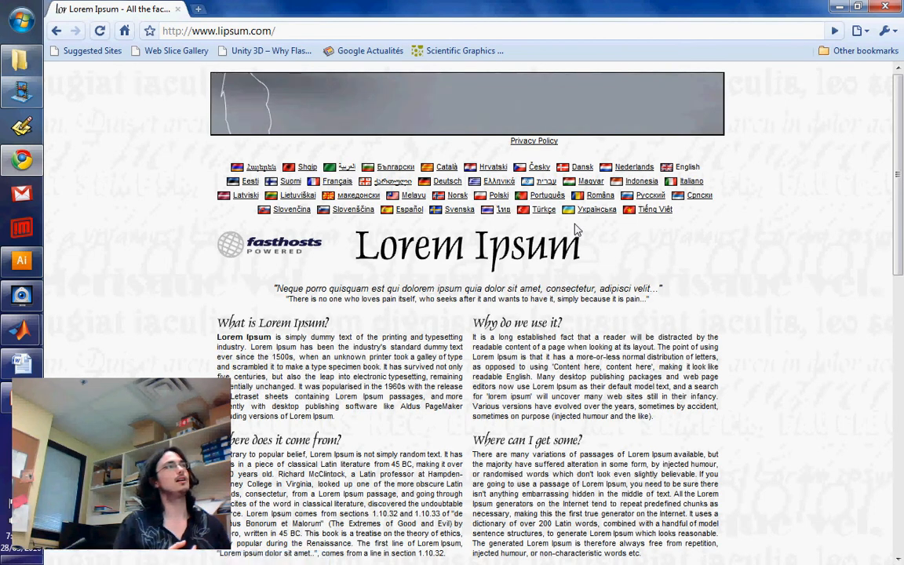
scroll(775, 206, "down", 3)
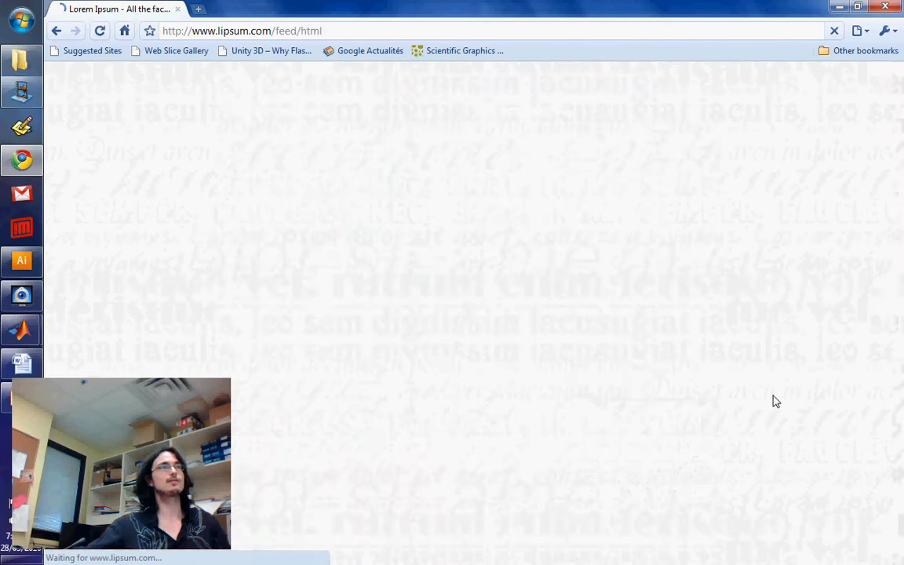
scroll(590, 351, "down", 3)
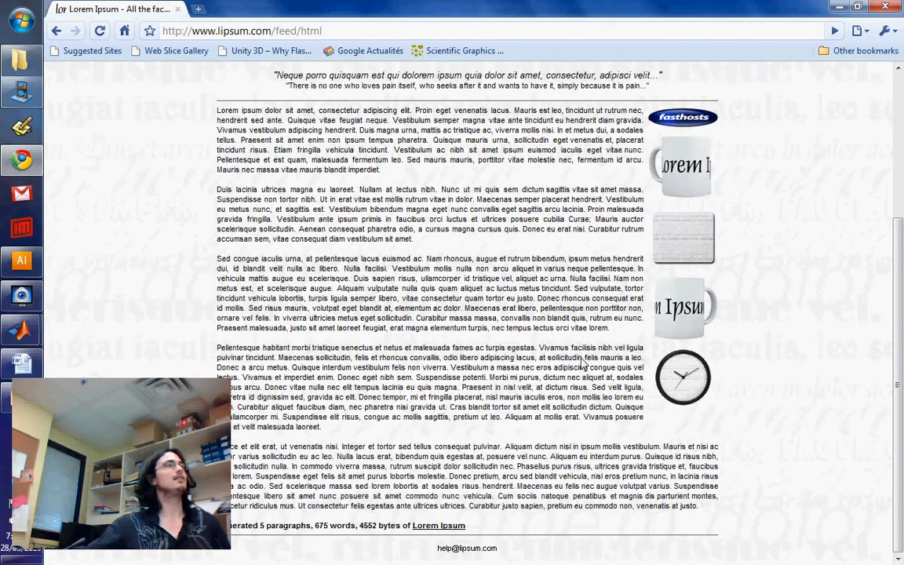
Step: Copy the first four generated Lorem Ipsum paragraphs and switch back to the Illustrator document
left_click_drag(334, 423, 184, 98)
right_click(272, 128)
left_click(312, 140)
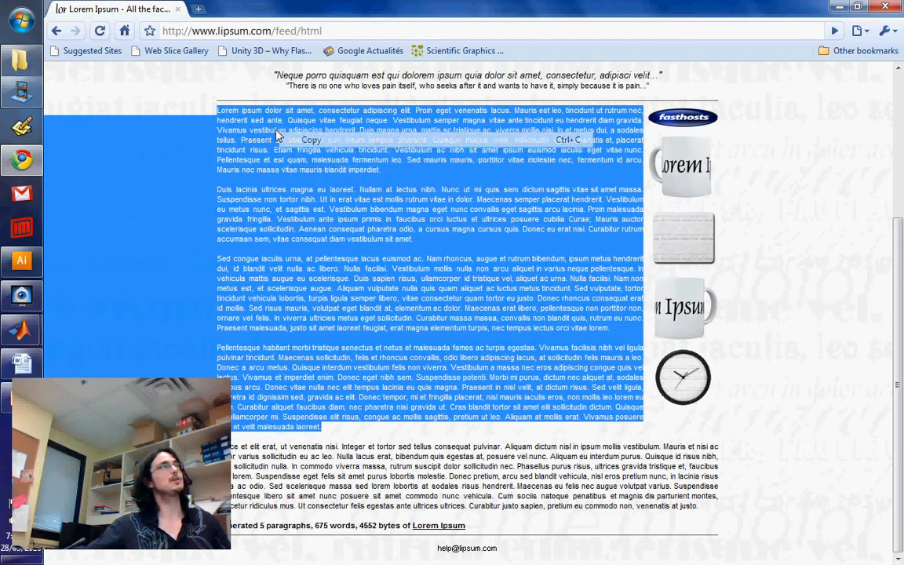
left_click(141, 79)
left_click(22, 261)
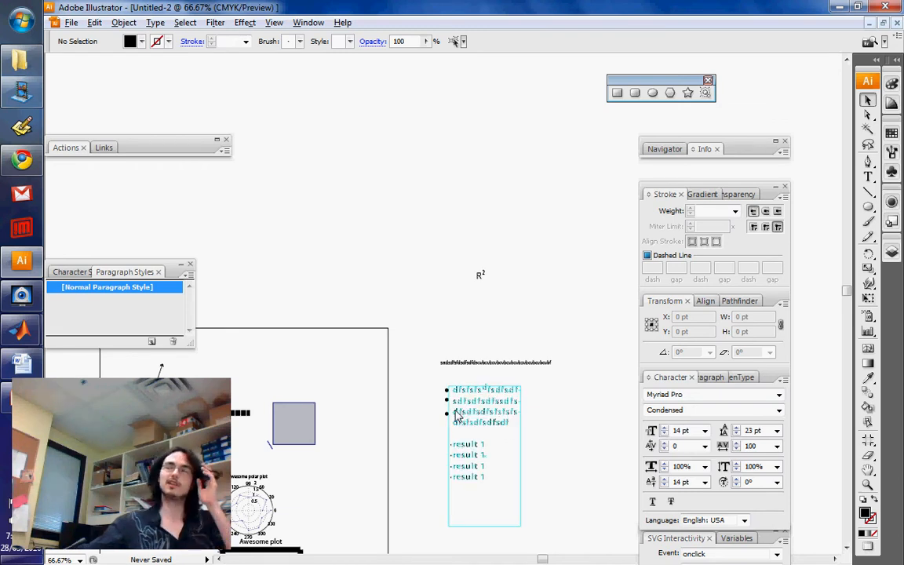
scroll(395, 423, "up", 4)
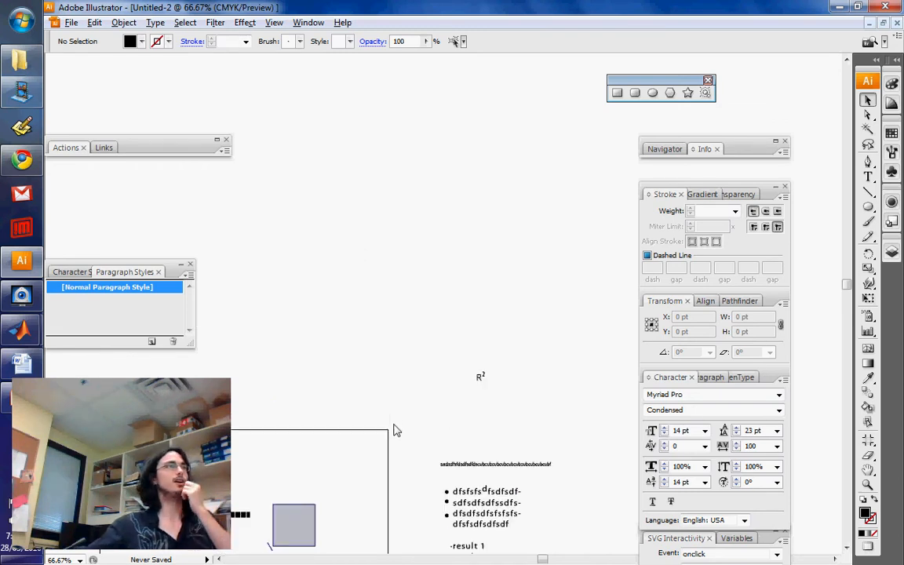
Step: Draw a text frame about 299 by 412 pt above the artboard, paste the Lorem Ipsum paragraphs into it, and deselect it
key("t")
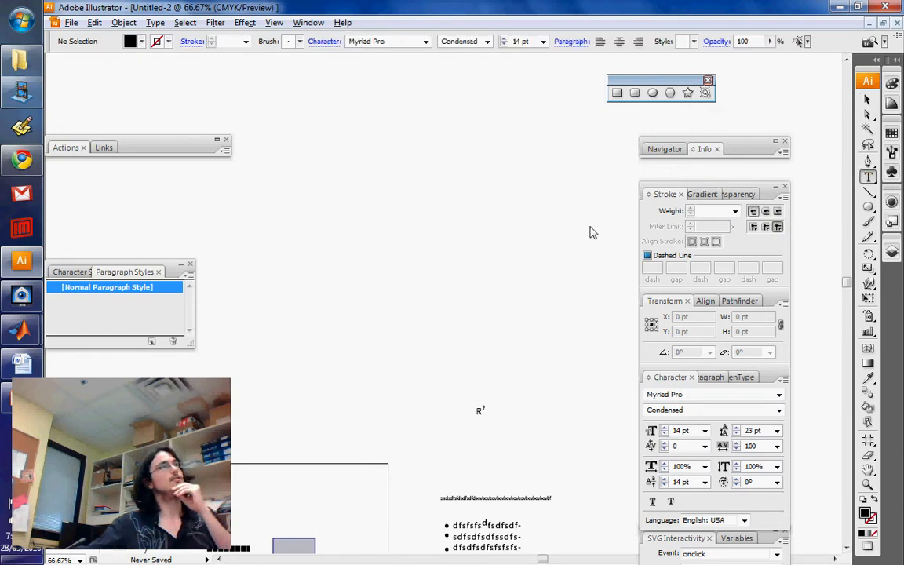
left_click_drag(286, 172, 427, 366)
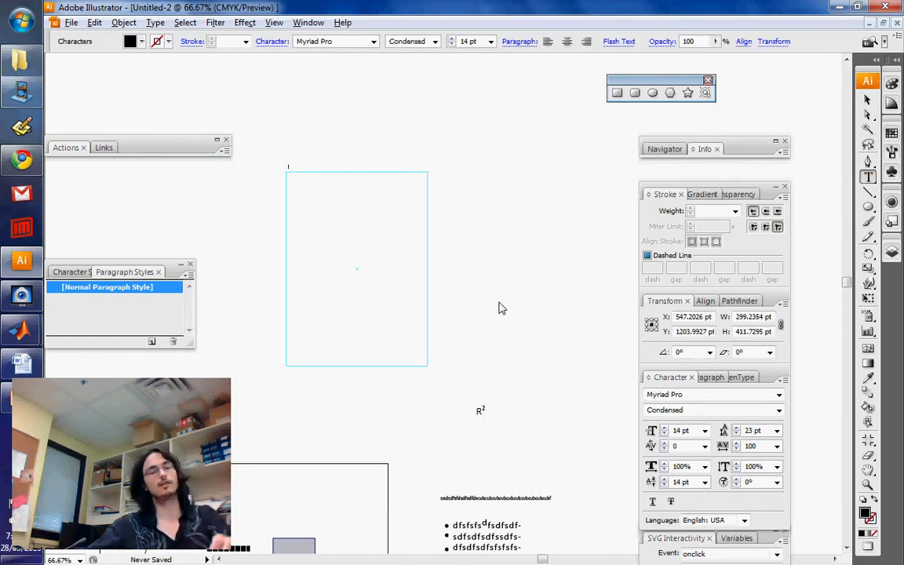
key("ctrl+v")
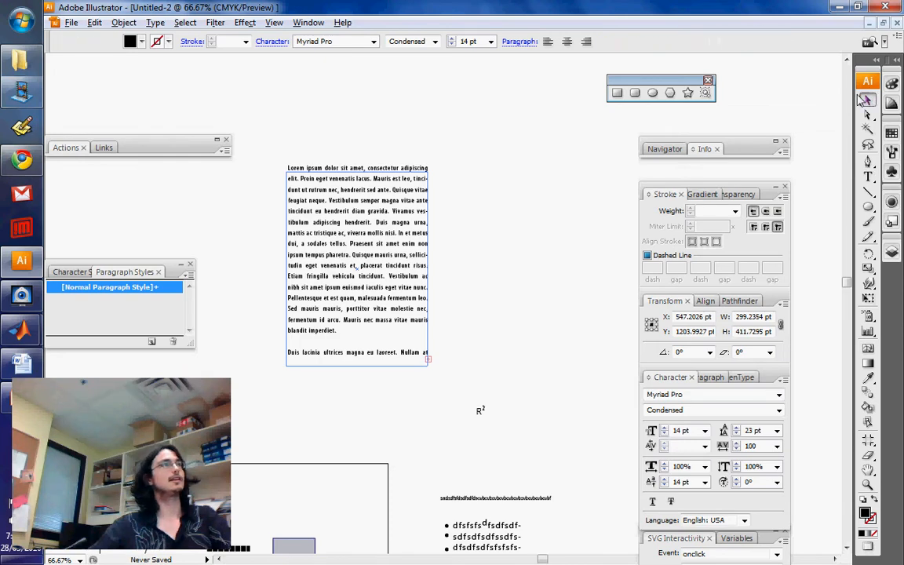
key("Escape")
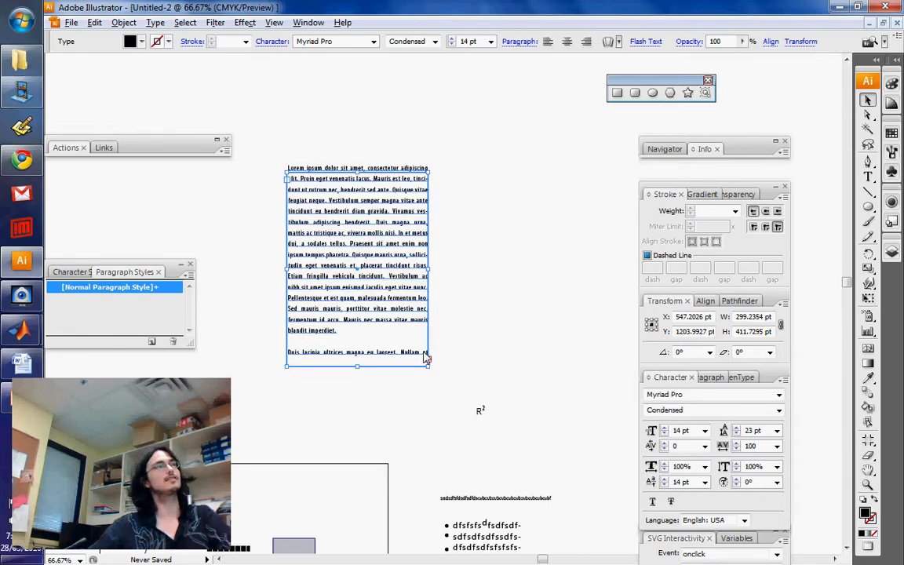
key("ctrl+shift+a")
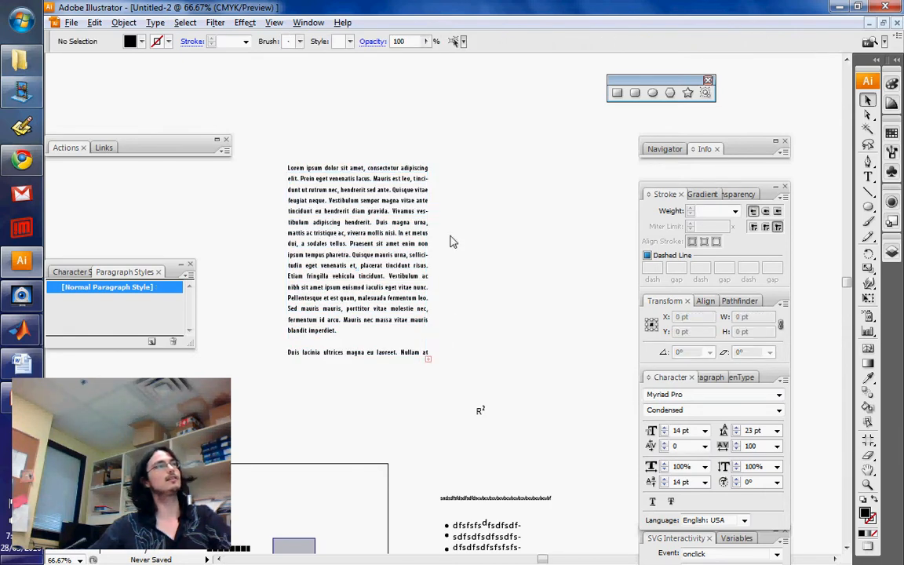
Step: Try to pick up the overflow text from the Lorem Ipsum frame's out port
left_click(425, 358)
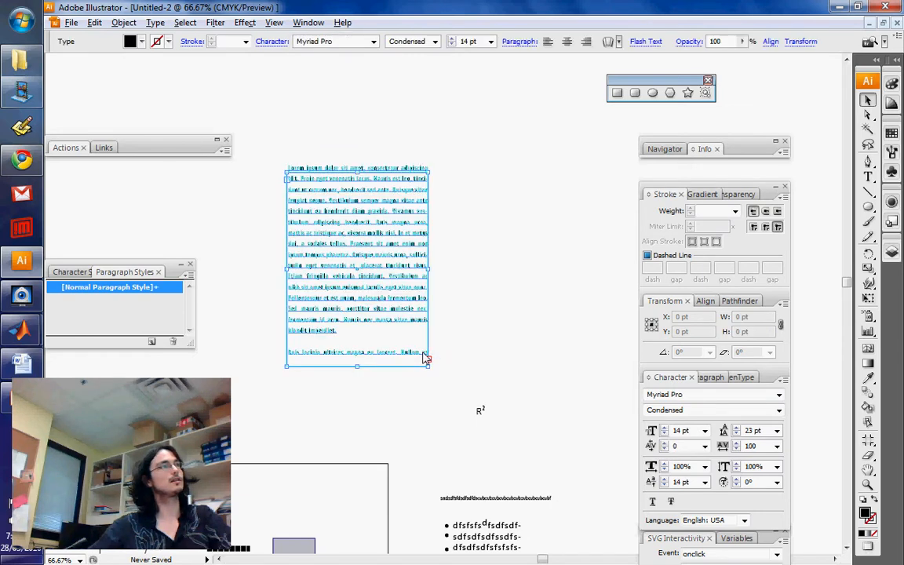
left_click(513, 267)
left_click(376, 182)
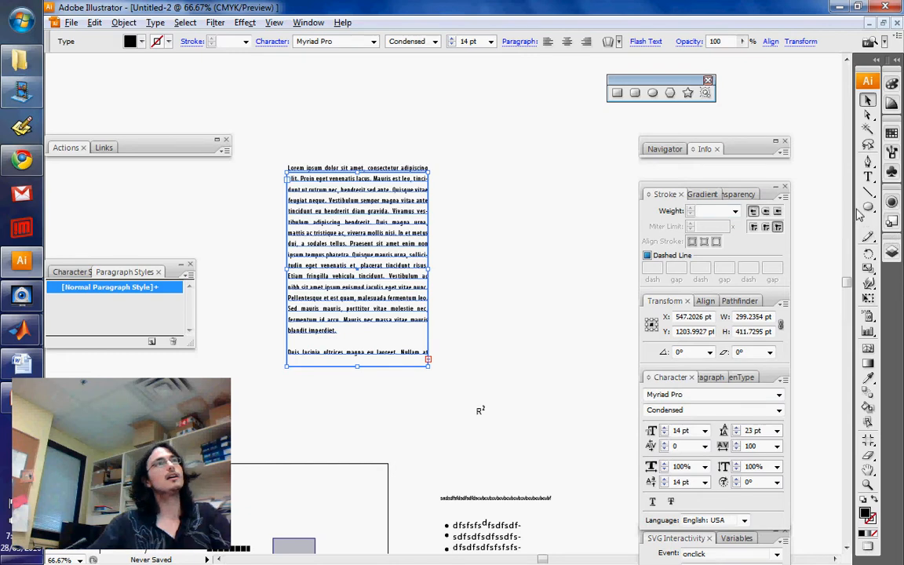
left_click(869, 177)
left_click(423, 357)
key("ctrl+a")
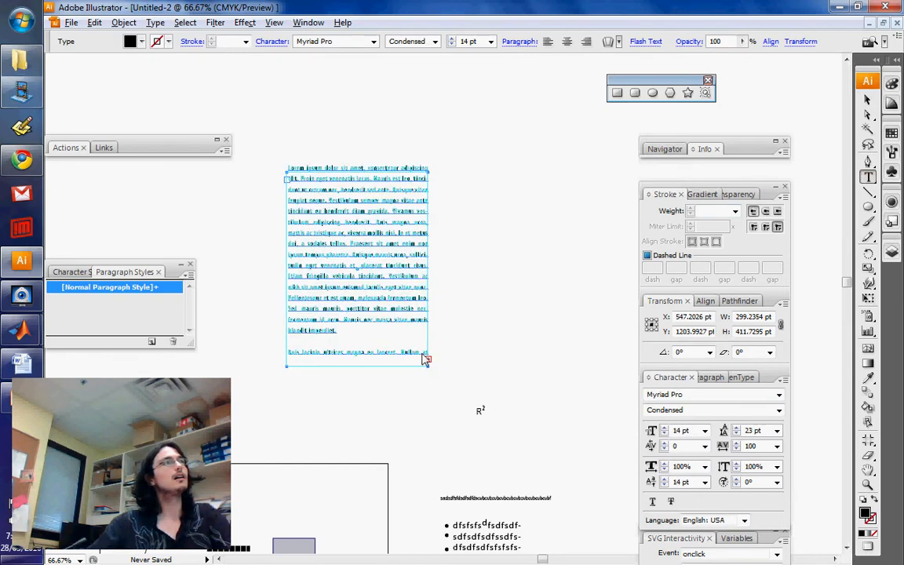
left_click(424, 358)
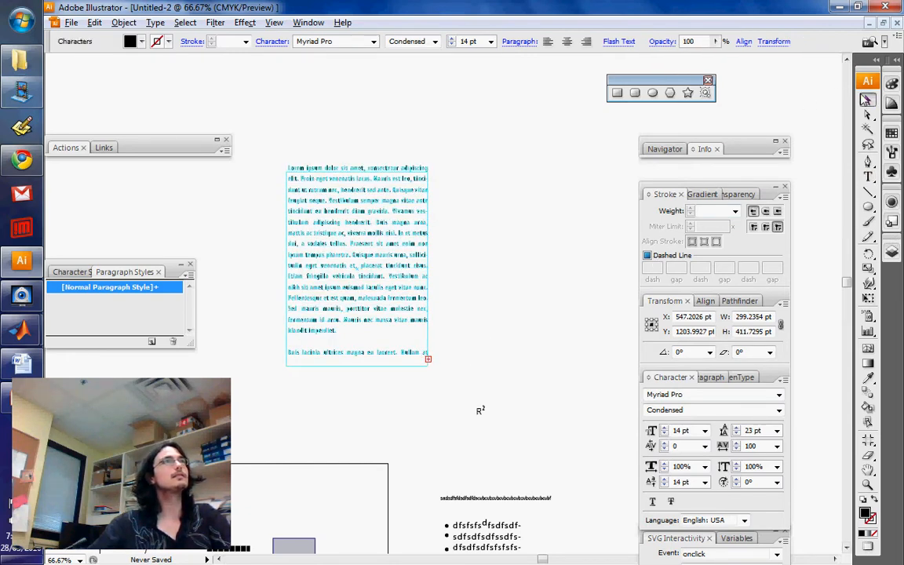
left_click(866, 100)
left_click(440, 315)
Step: Thread the overflow text into a frame below the first column, overlapping the R², and delete that frame
key("z")
left_click(345, 276)
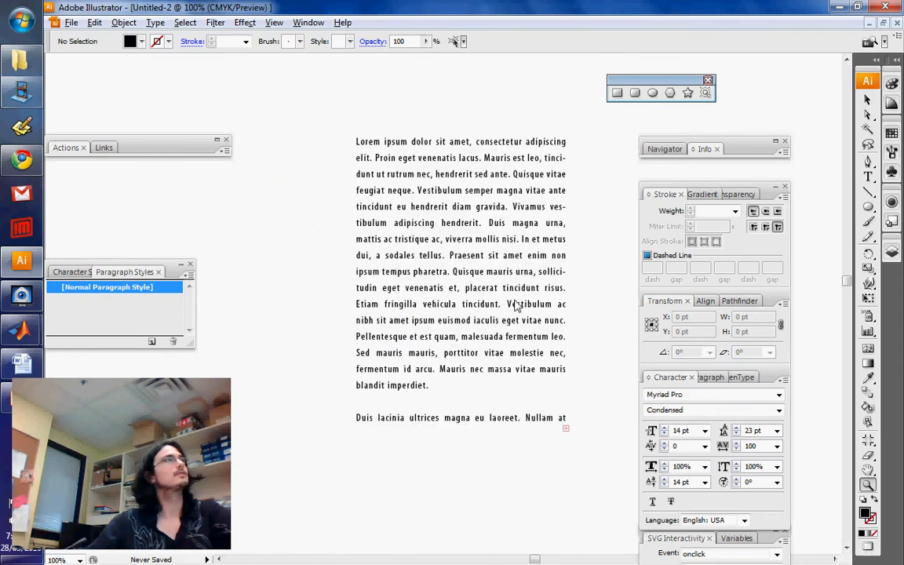
left_click_drag(561, 282, 407, 285)
key("v")
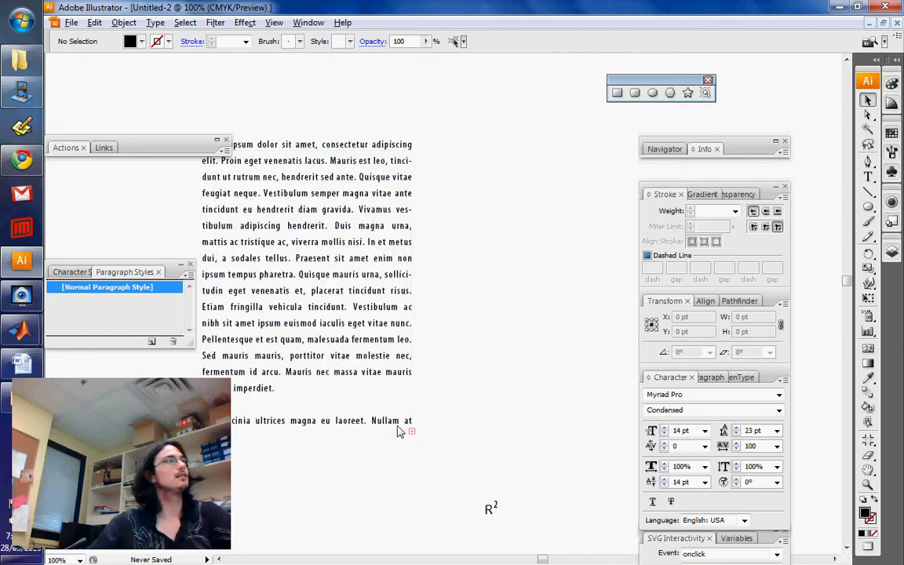
left_click(409, 430)
key("t")
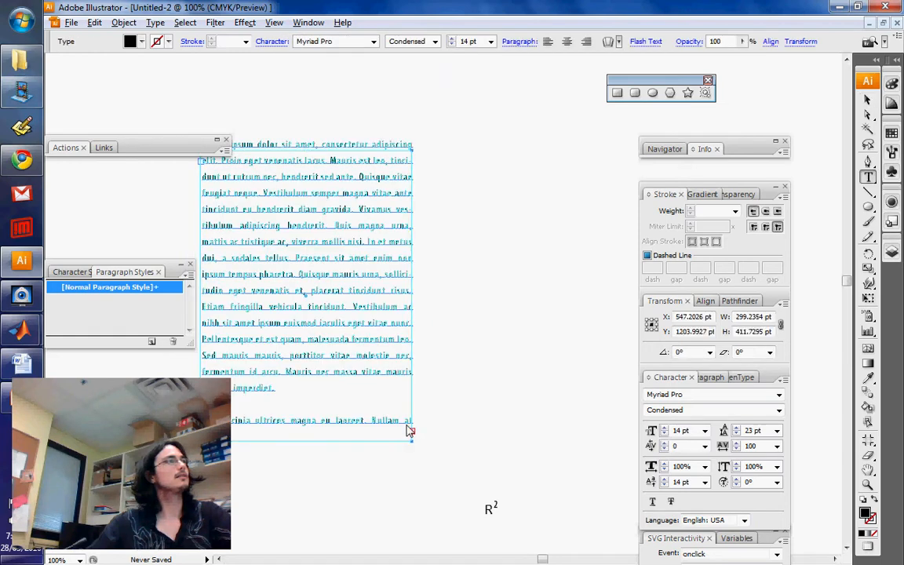
left_click(409, 430)
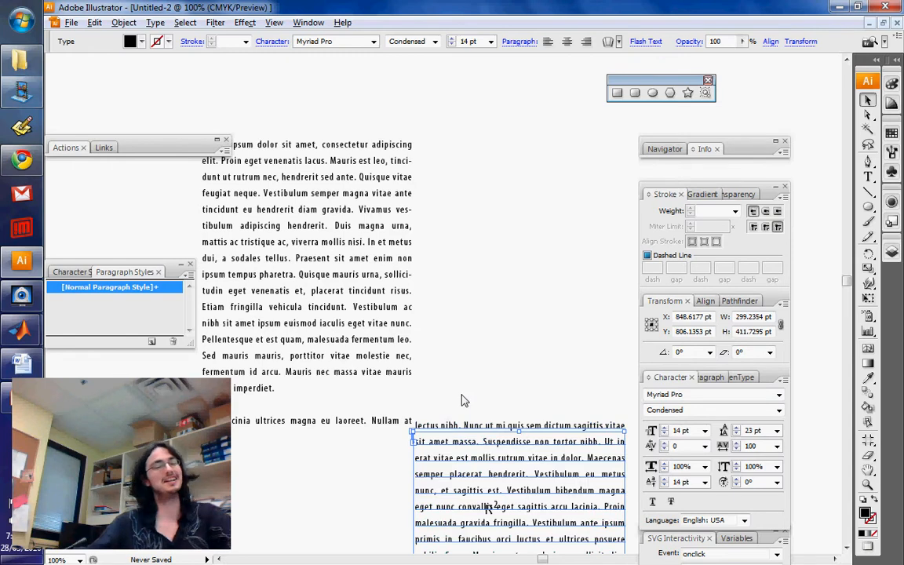
key("Delete")
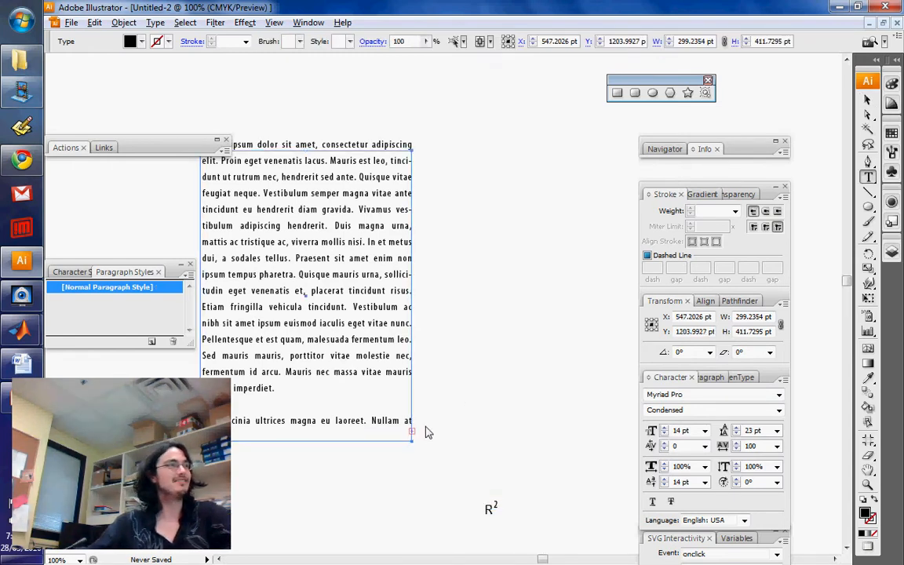
key("Escape")
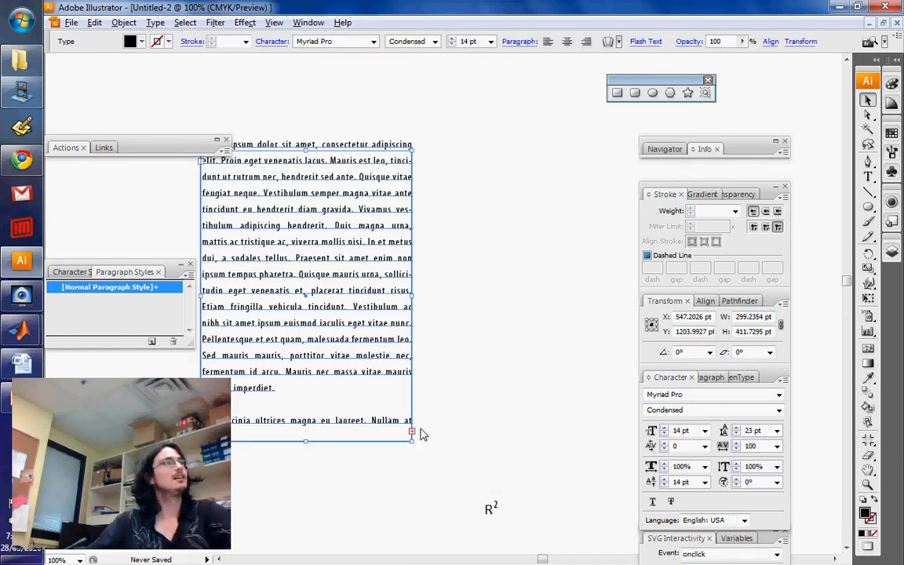
Step: Load the first frame's overflow text and thread it into a second, same-size column just to its right
left_click(420, 429)
double_click(407, 426)
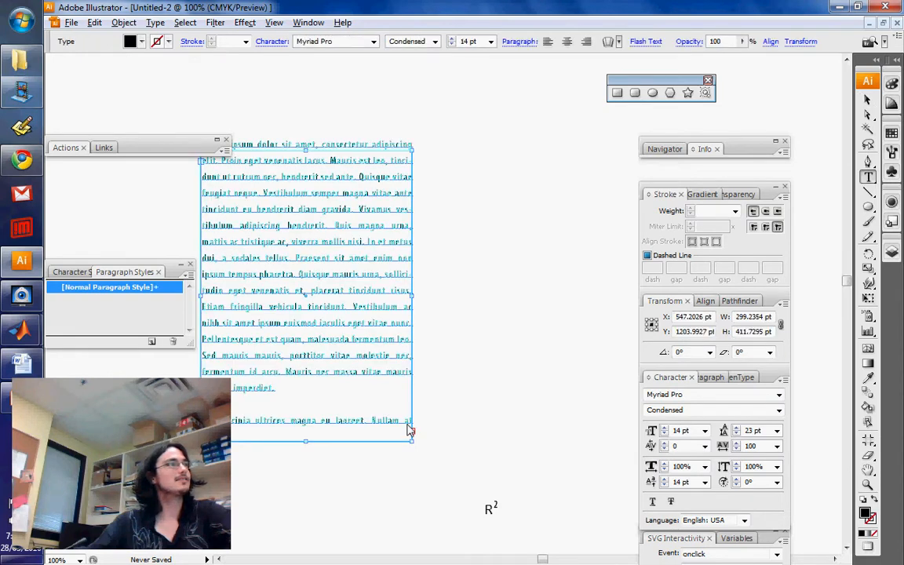
left_click(409, 429)
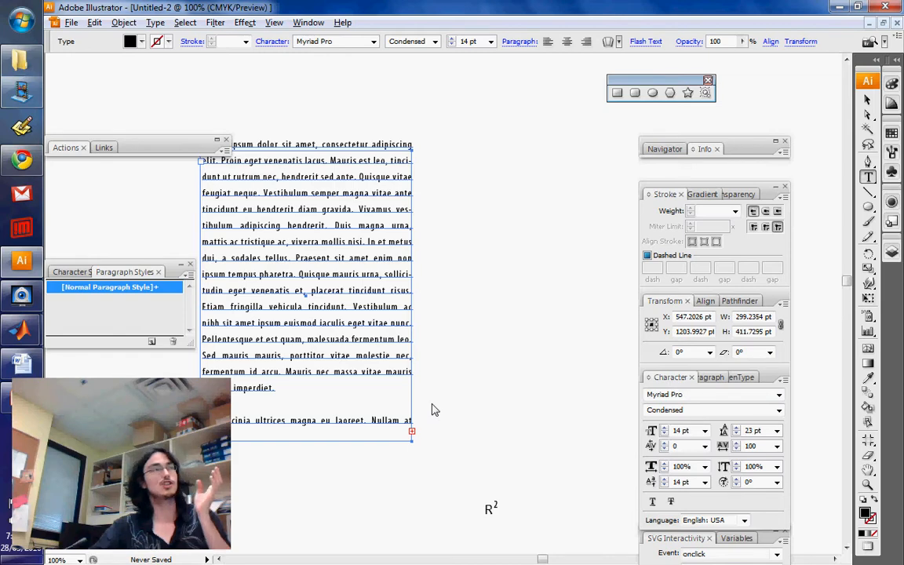
left_click(429, 136)
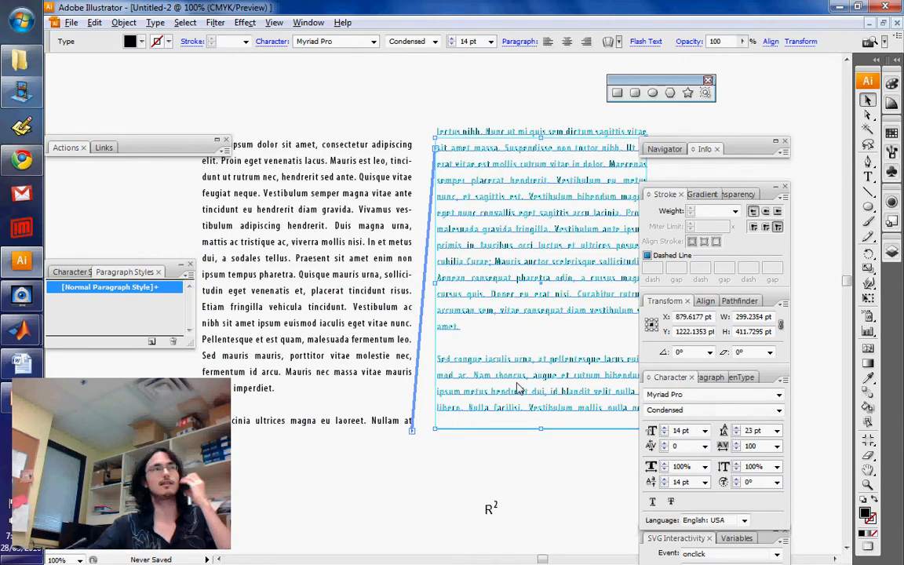
Step: Thread the second column's overflow text into a third, same-size column to its right
left_click_drag(565, 389, 282, 397)
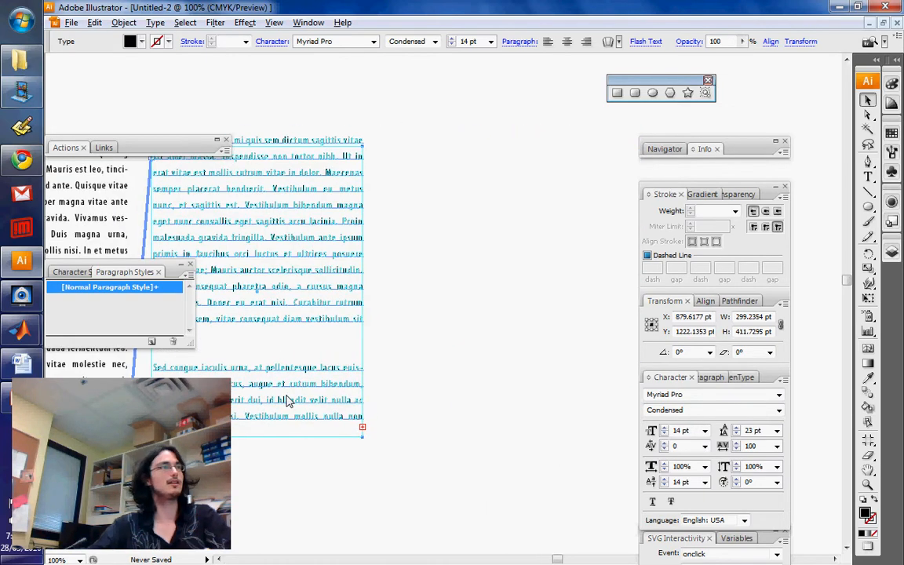
left_click(361, 424)
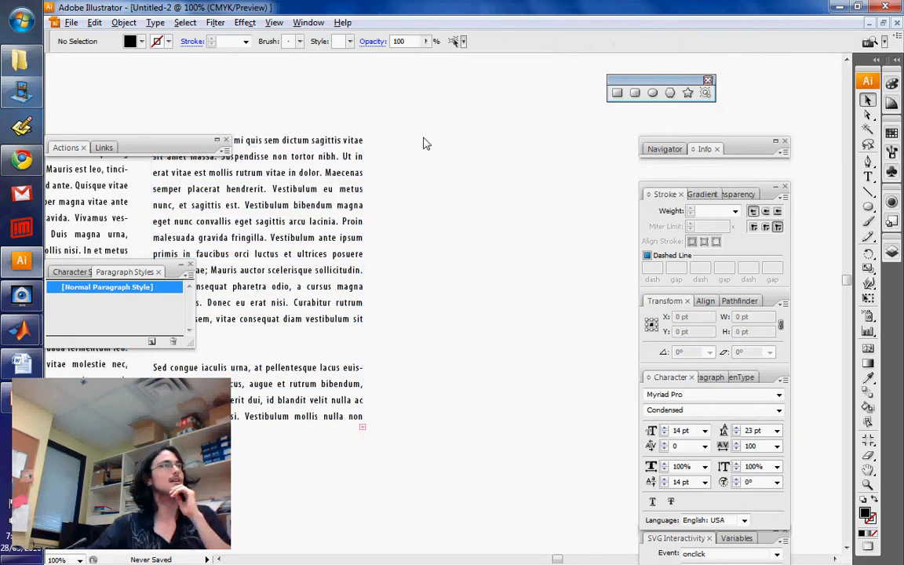
left_click(360, 425)
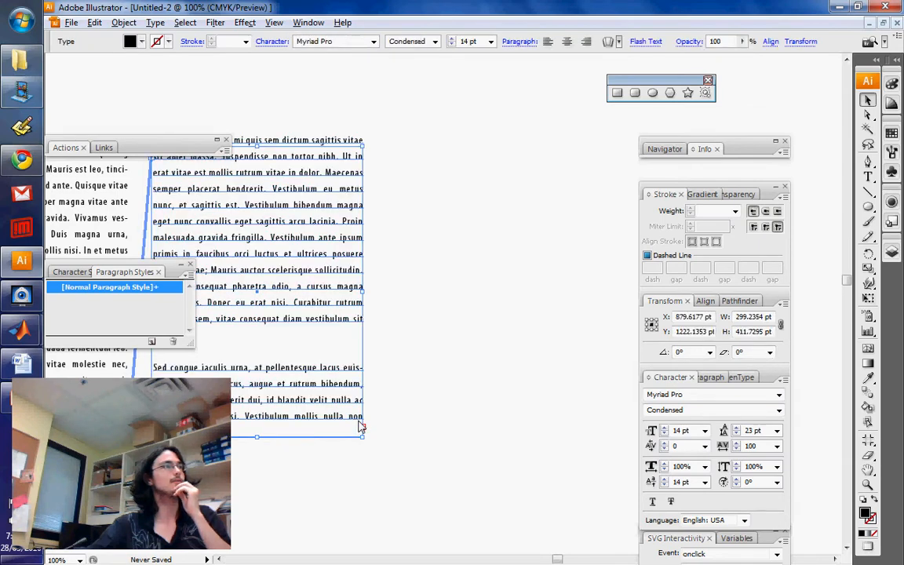
key("t")
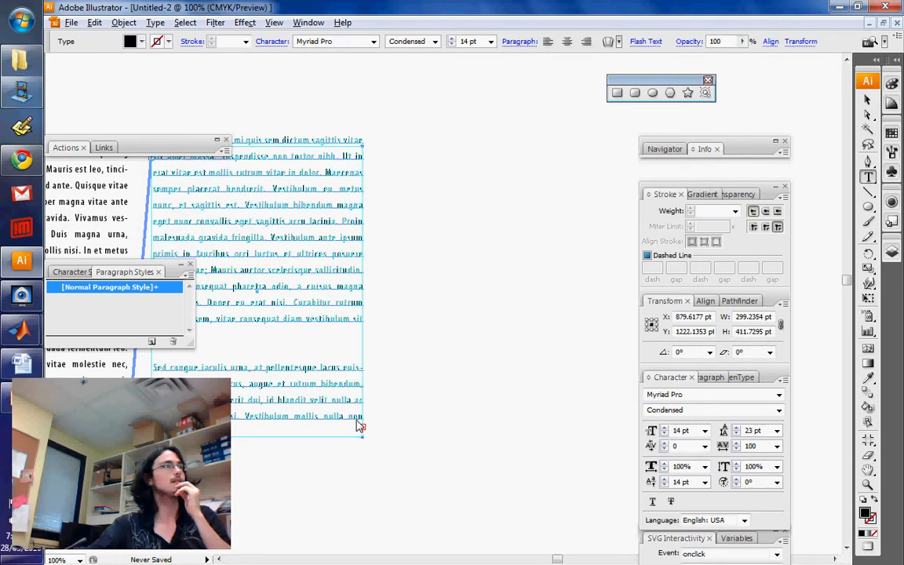
left_click(396, 141)
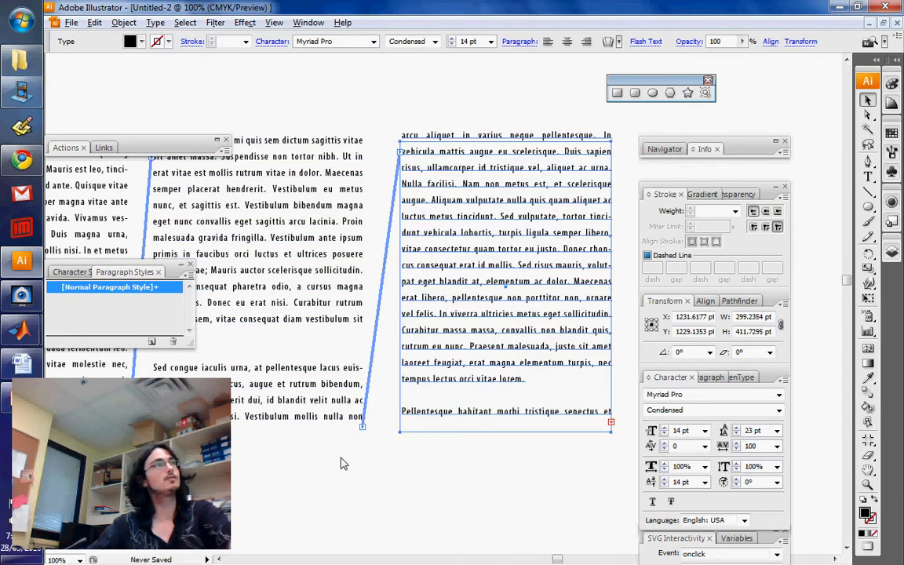
Step: Move the first column up level with the third and shorten its frame to about 201 pt high so the text reflows
left_click_drag(300, 458, 426, 474)
key("z")
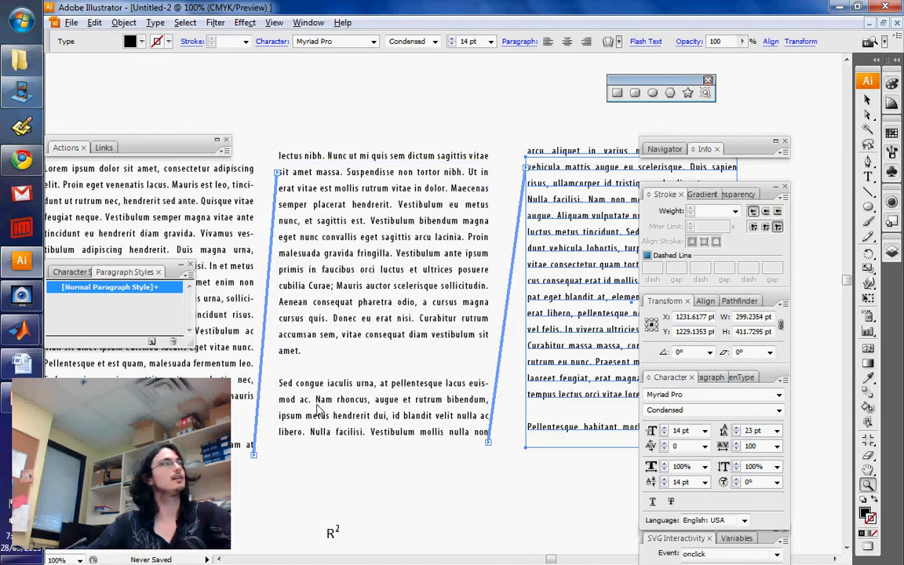
left_click(319, 411, "alt")
left_click_drag(480, 265, 408, 386)
key("v")
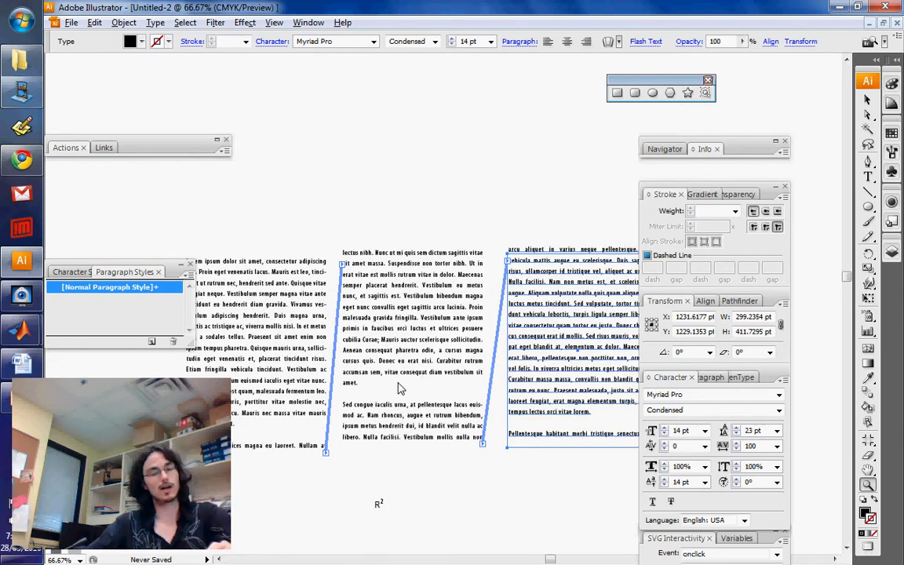
left_click(253, 376)
mouse_move(254, 377)
left_mouse_down()
mouse_move(259, 368)
mouse_move(239, 361)
mouse_move(254, 366)
left_mouse_up()
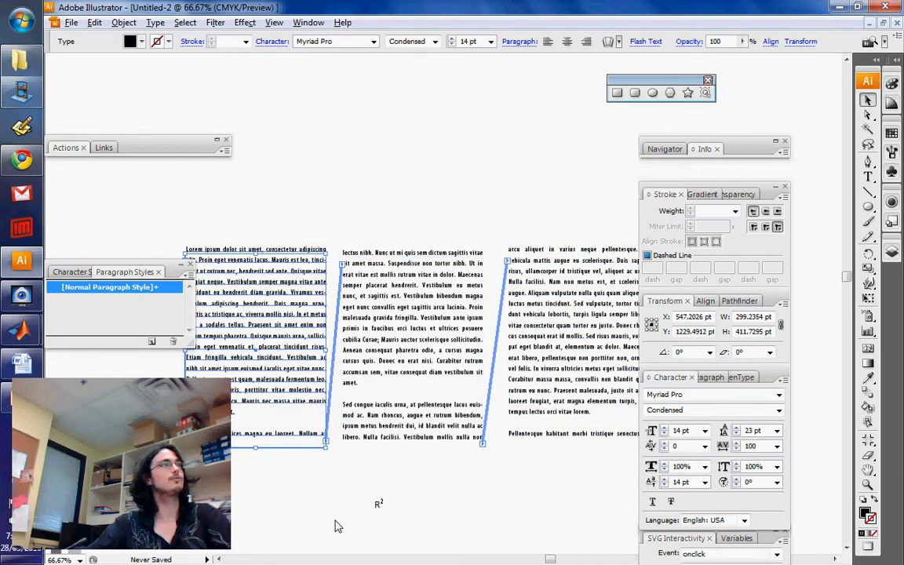
left_click_drag(255, 447, 255, 346)
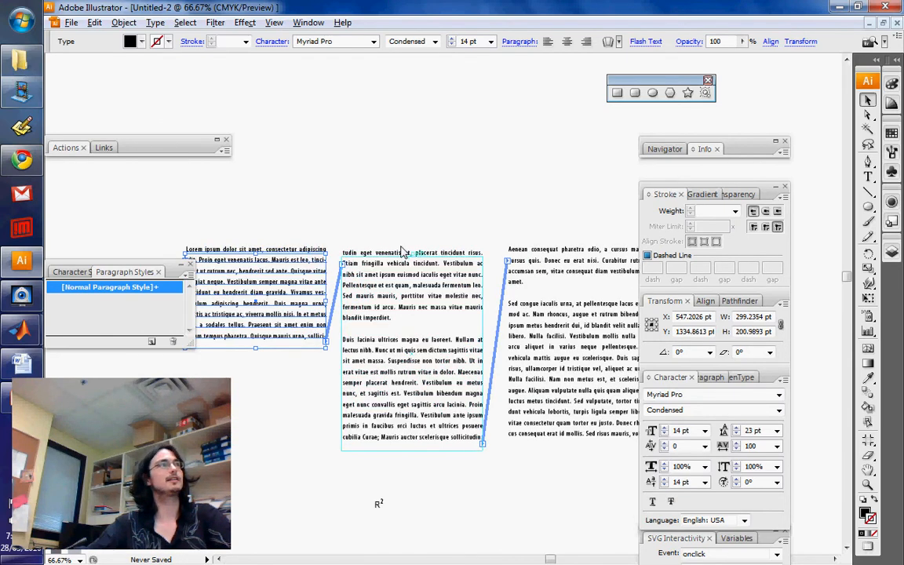
left_click(502, 559)
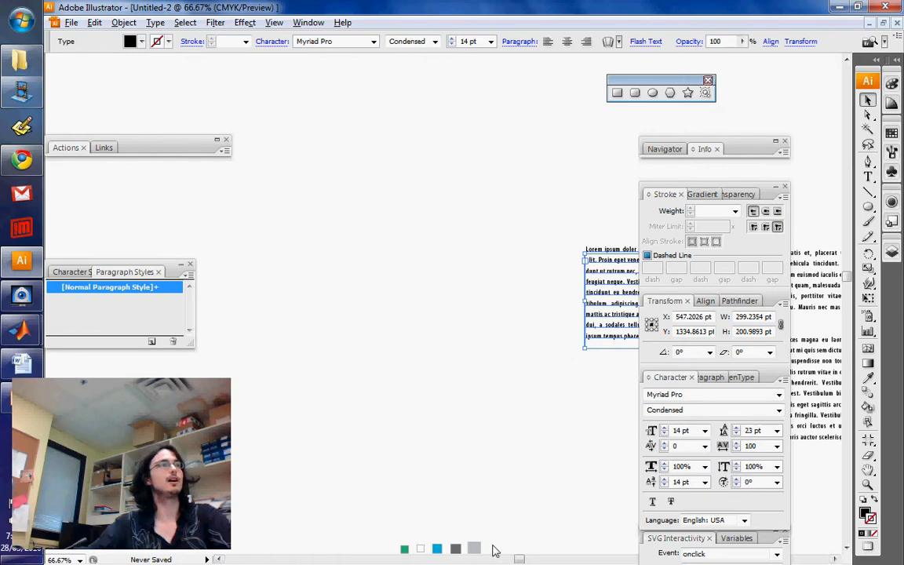
left_click(536, 558)
left_click(464, 474)
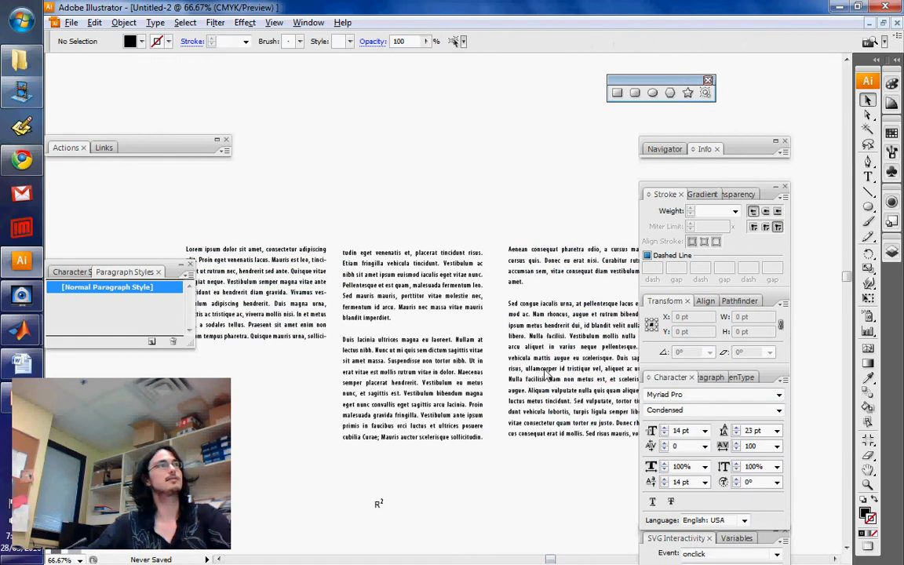
left_click(401, 371)
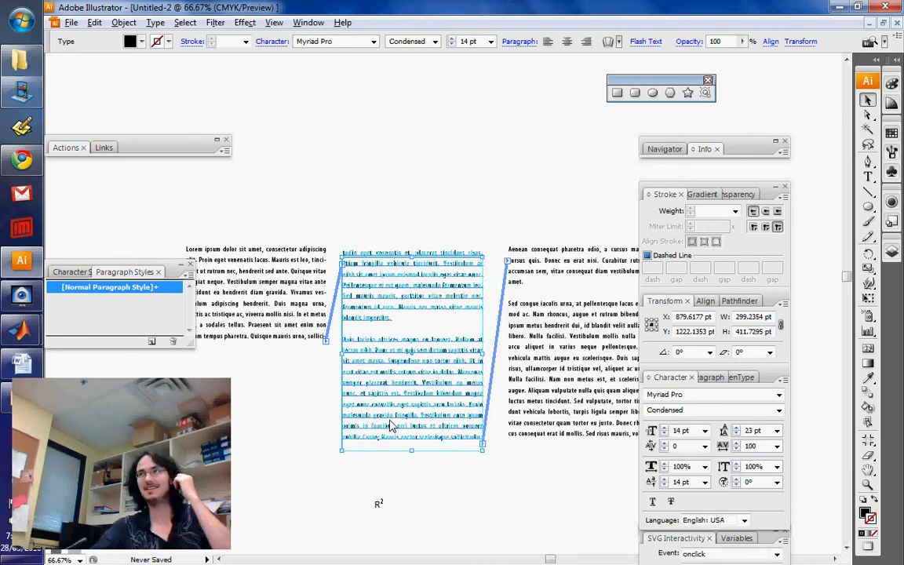
left_click(307, 459)
scroll(306, 459, "up", 2)
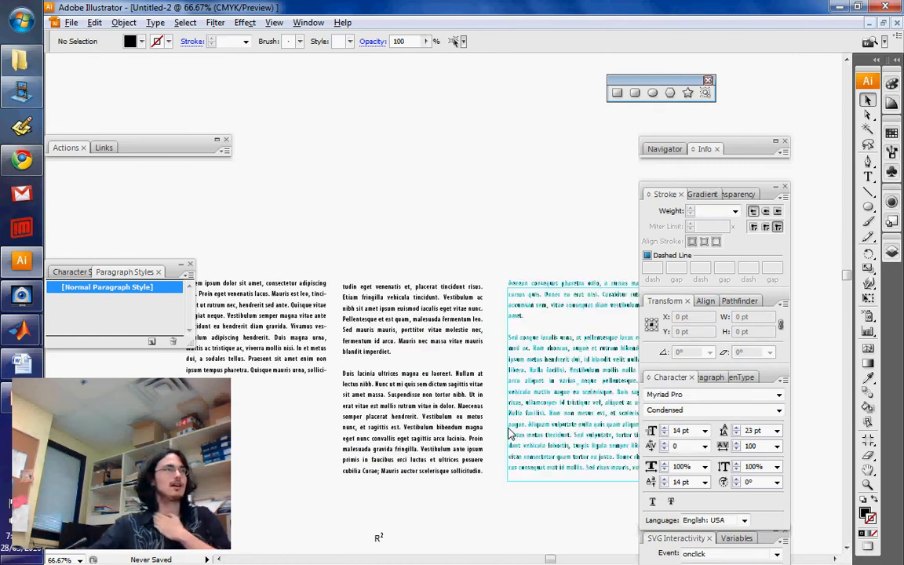
Step: Add a "+" as point text above the middle column, set its font size to 60 pt, and deselect it
left_click(868, 177)
scroll(396, 251, "up", 5)
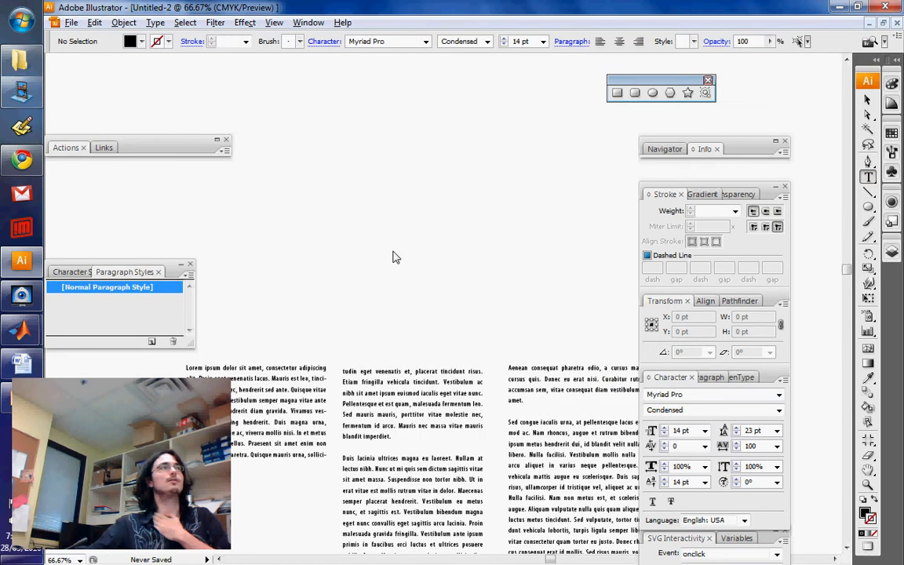
left_click(357, 217)
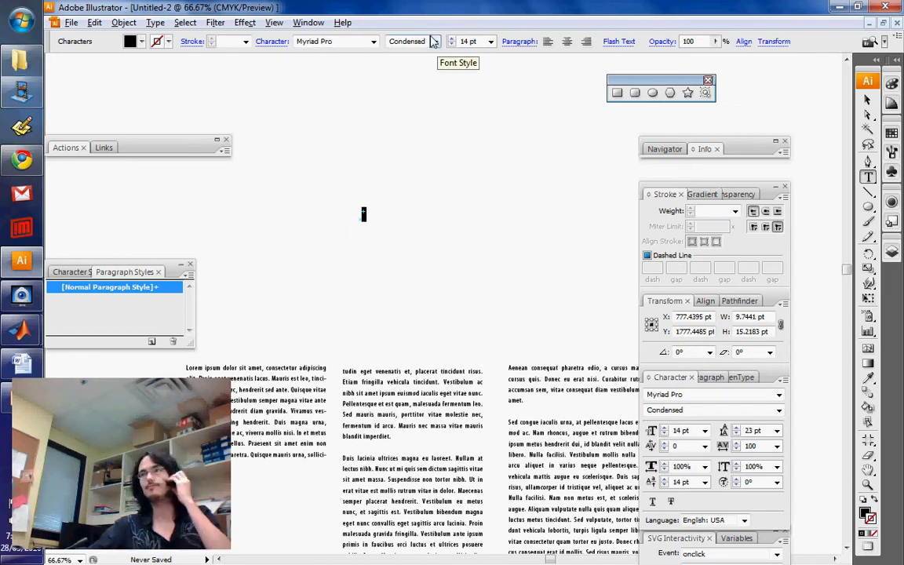
left_click(489, 41)
left_click(429, 180)
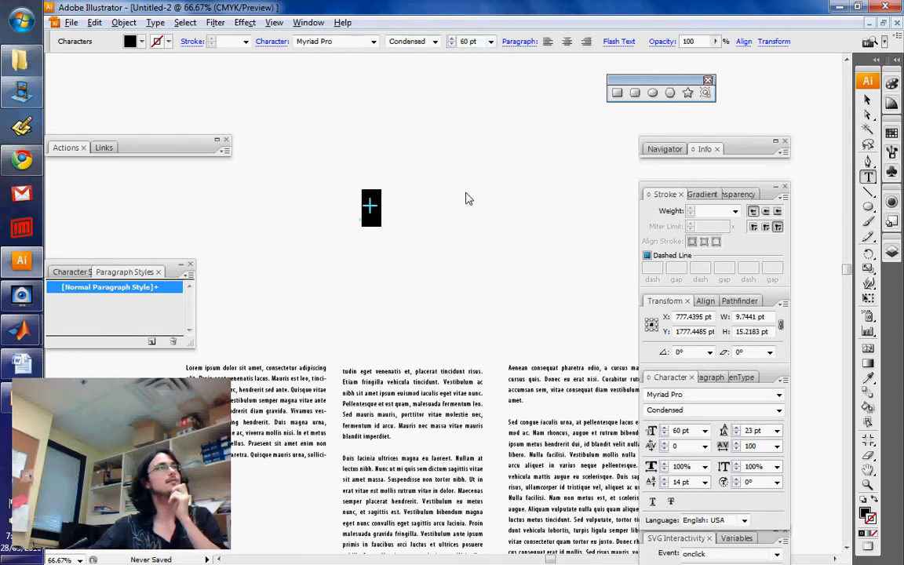
left_click(868, 99)
left_click(410, 206)
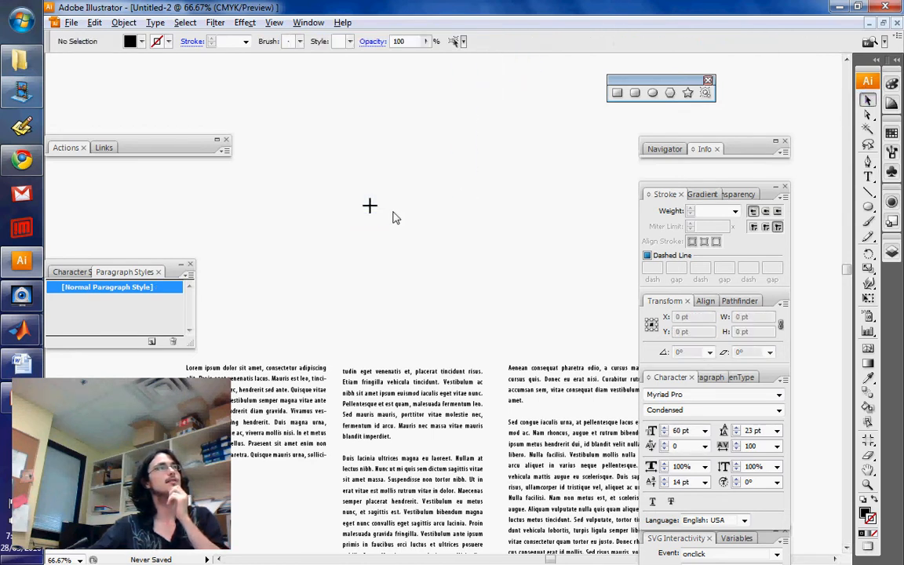
Step: Convert the 60 pt "+" point text above the middle column into outlines
left_click(367, 205)
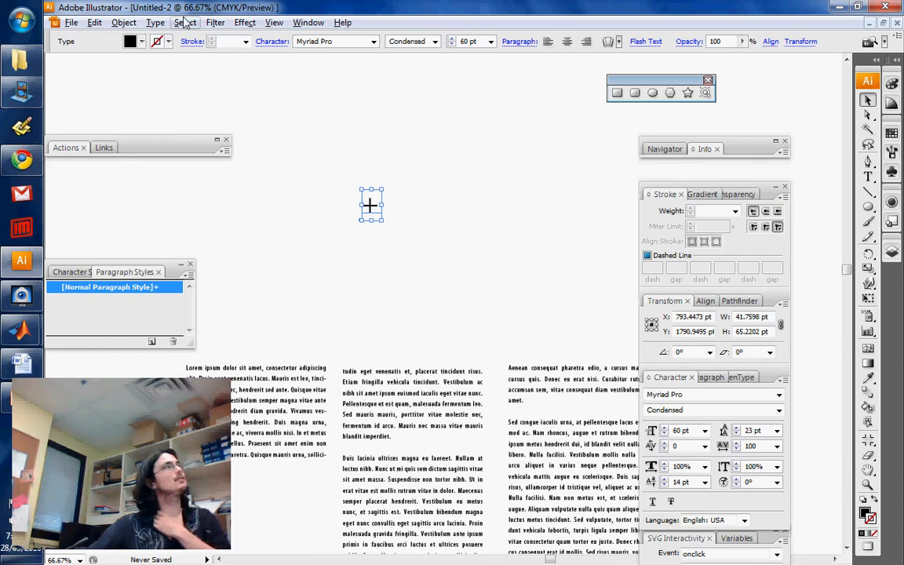
left_click(155, 23)
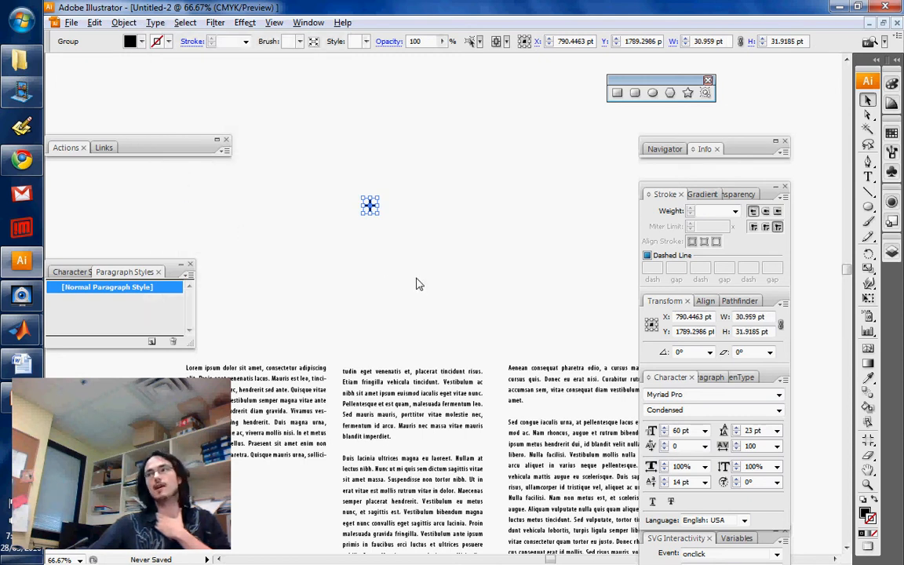
Step: Examine the outlined plus sign's paths and anchor points up close at 600% magnification and deselect it
key("z")
left_click(388, 187)
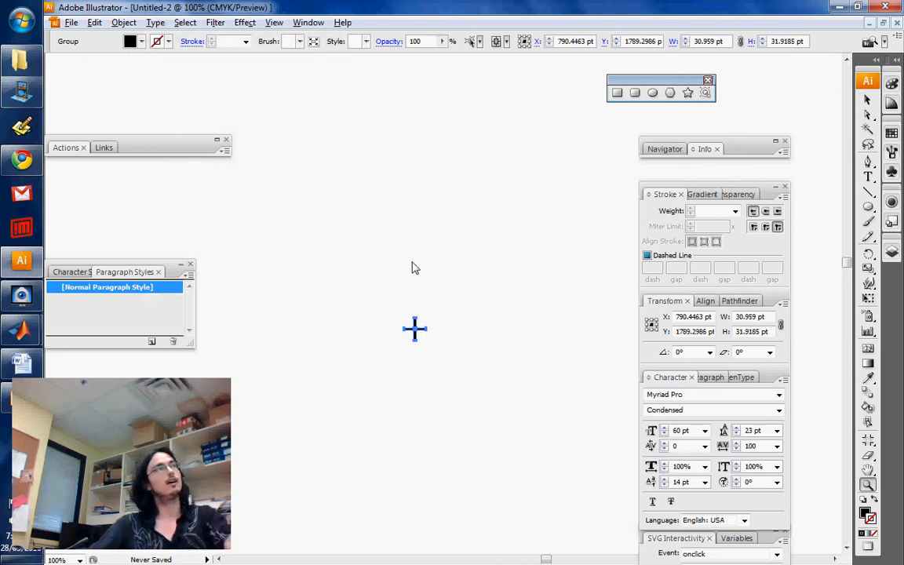
left_click(402, 303)
left_click(424, 312)
left_click(425, 314)
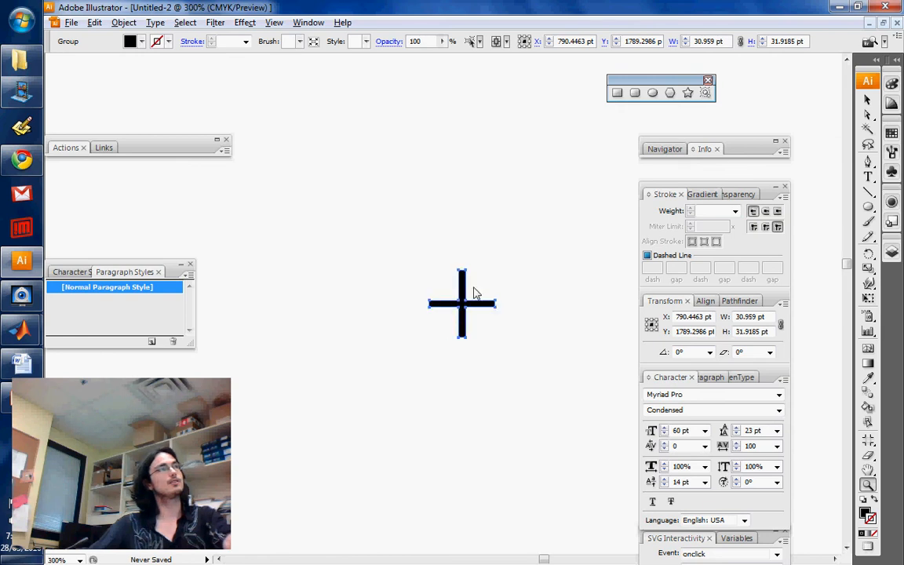
left_click(471, 299)
left_click(464, 305)
key("v")
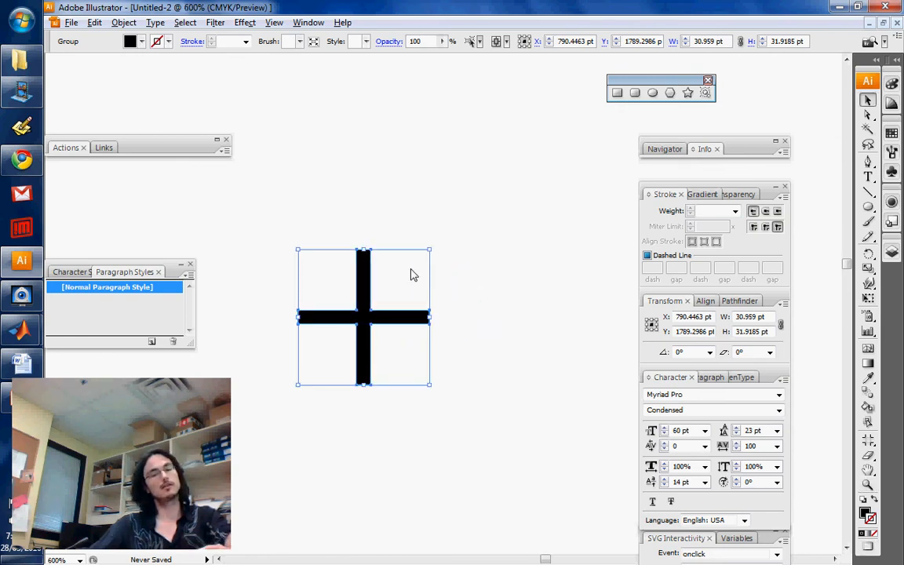
left_click(439, 273)
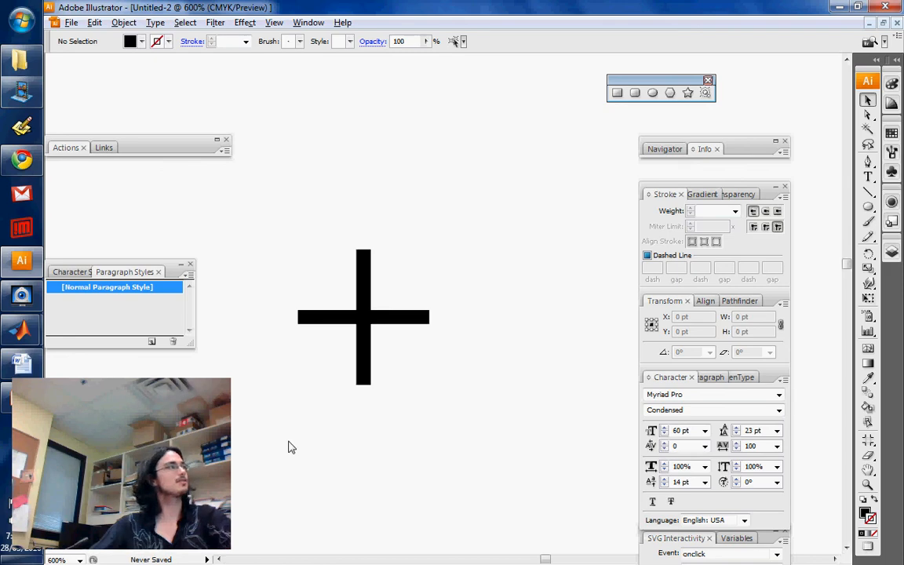
left_click(21, 295)
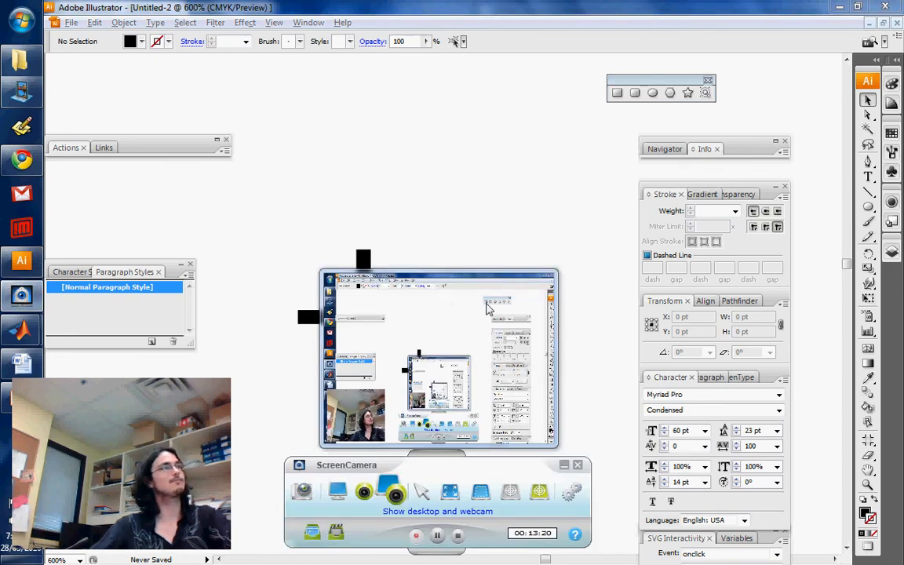